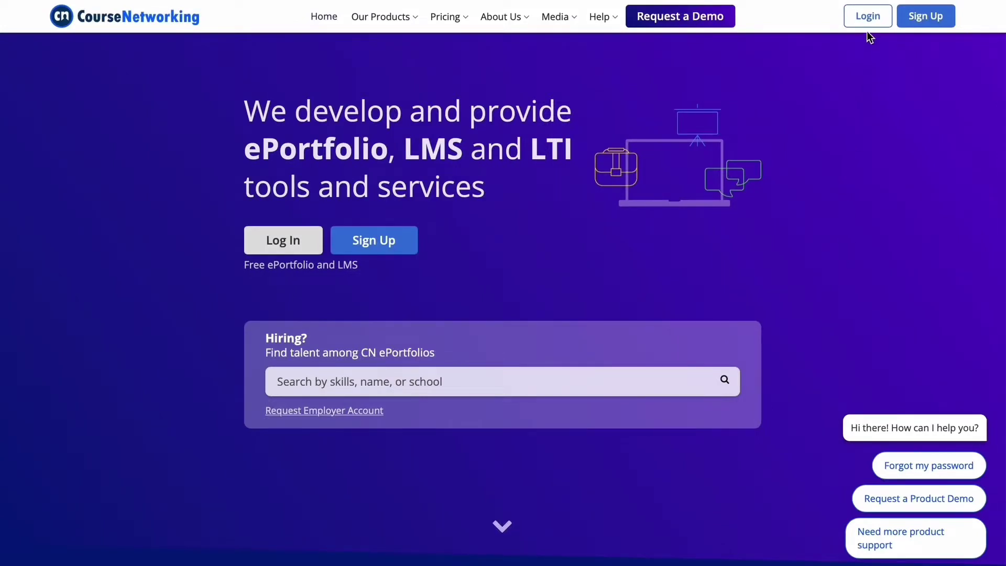
- Open the login page and enter the account e-mail and password
{"action": "left_click", "coordinate": [866, 17]}
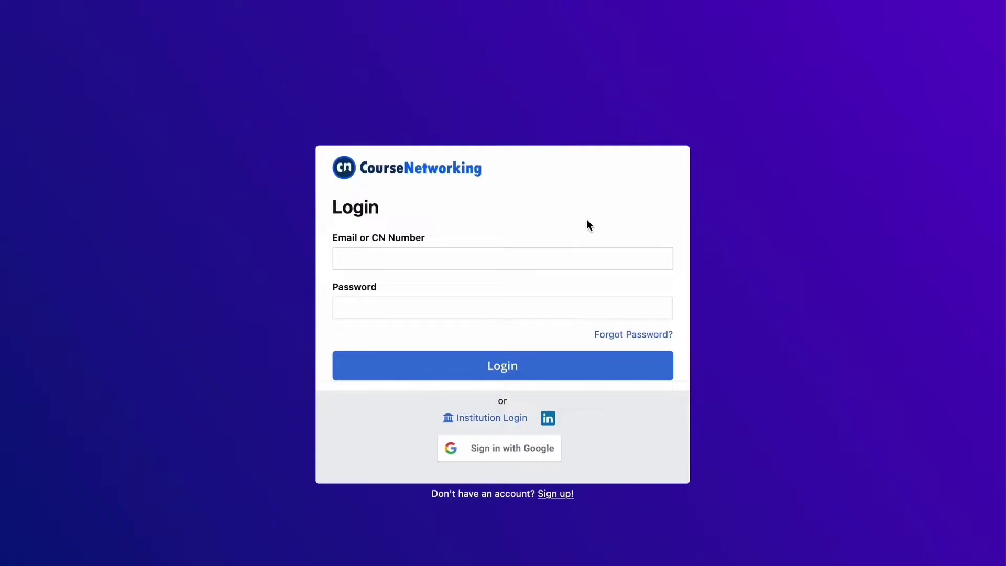
{"action": "left_click", "coordinate": [488, 254]}
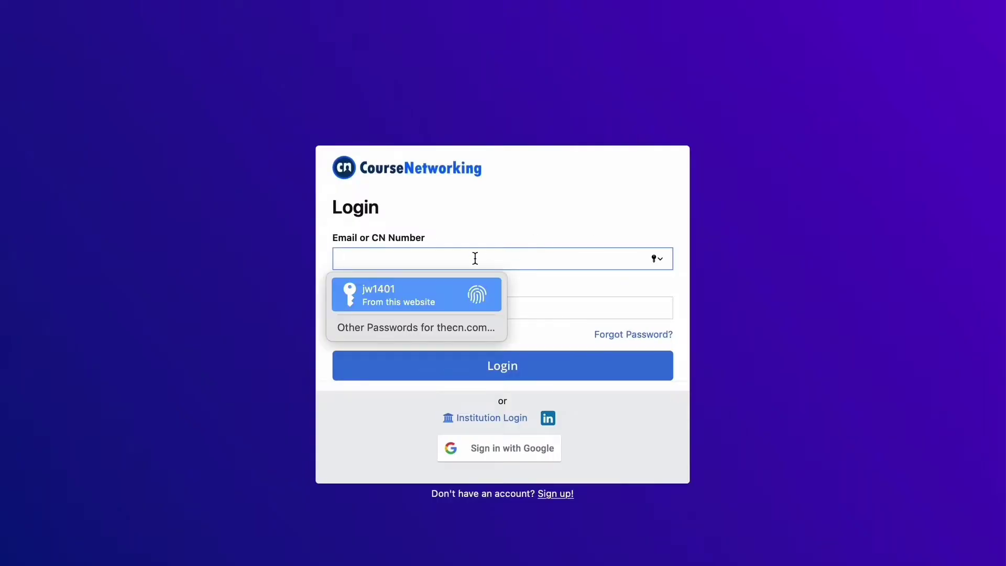
{"action": "left_click", "coordinate": [432, 307]}
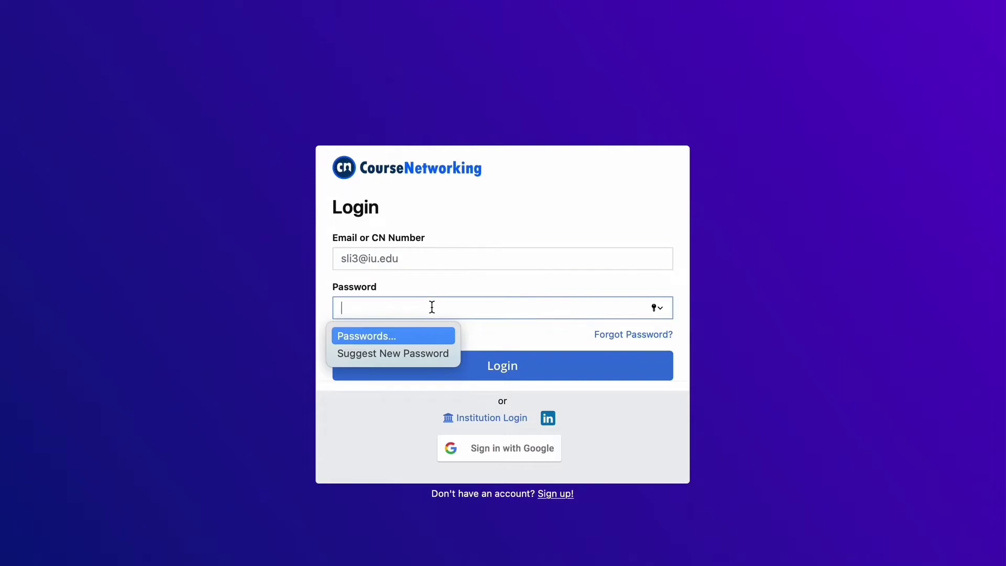
{"action": "type", "text": "•"}
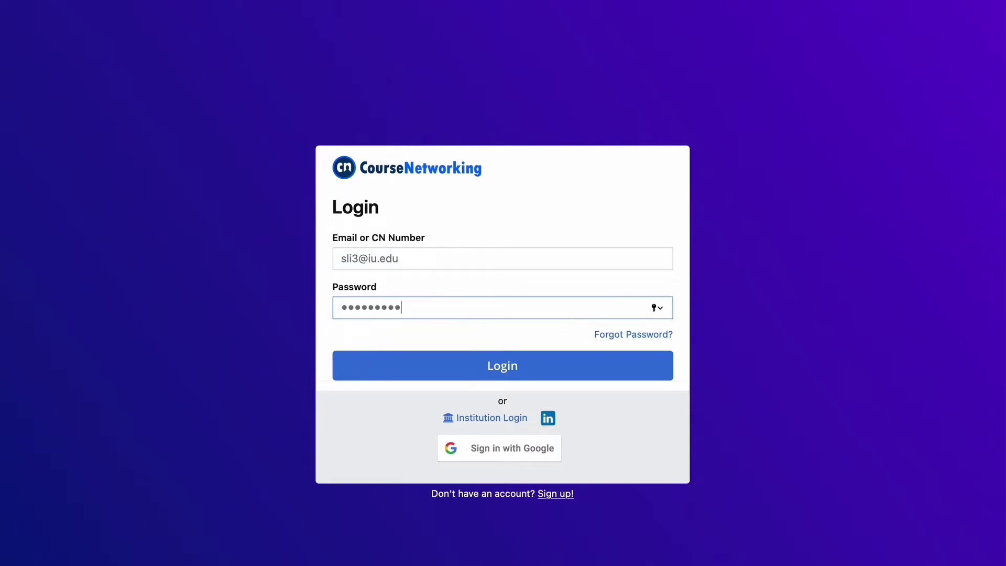
- Sign in, then browse the gear menu's Help and Language Settings and close it
{"action": "left_click", "coordinate": [454, 374]}
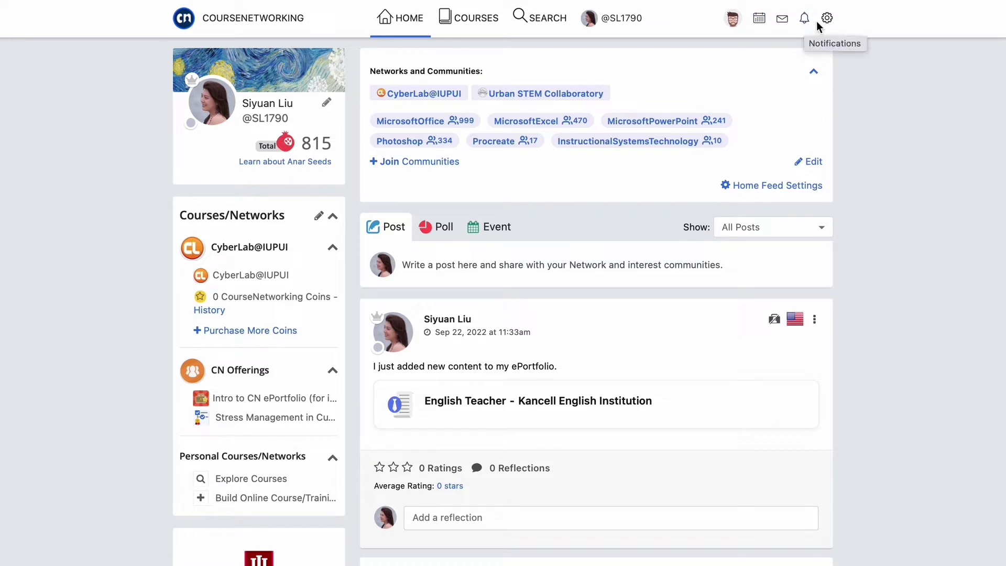
{"action": "left_click", "coordinate": [827, 24]}
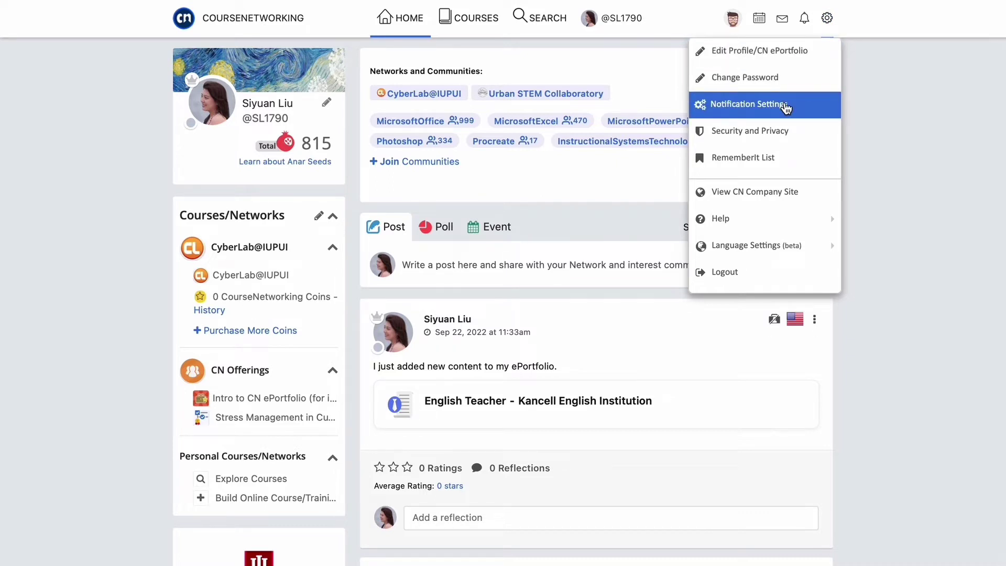
{"action": "mouse_move", "coordinate": [757, 223]}
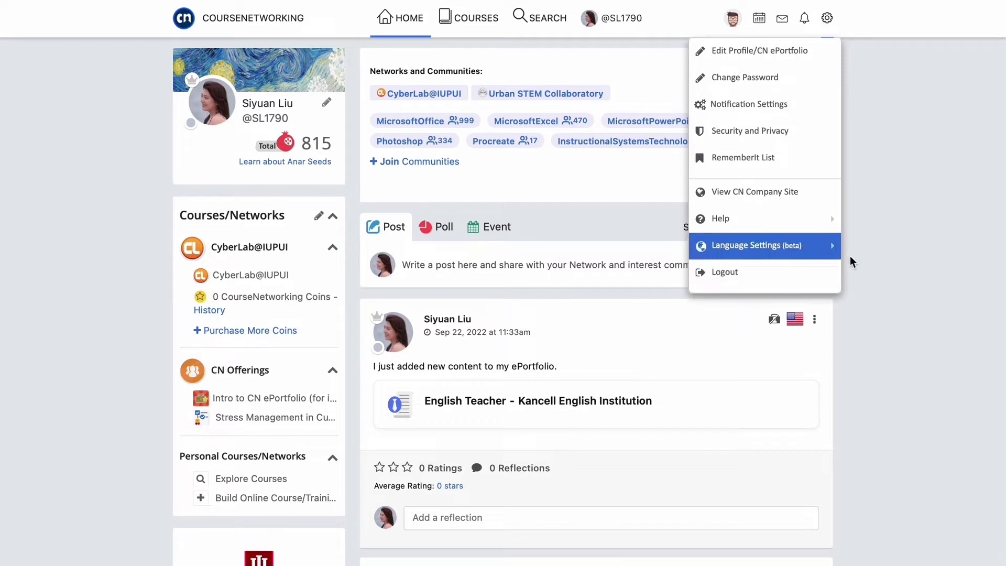
{"action": "left_click", "coordinate": [898, 254]}
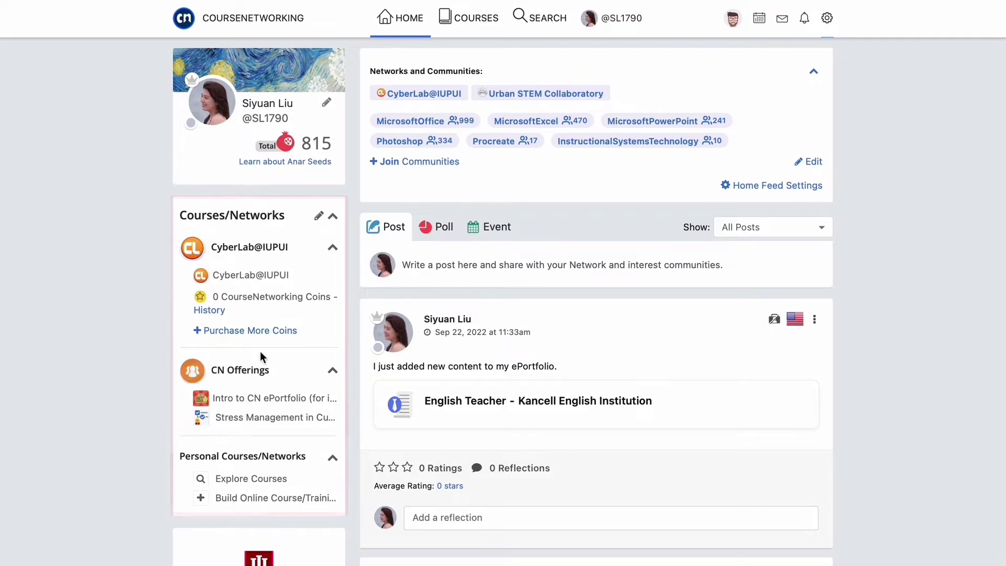
- Glance at the COURSES list, then reveal the Join Communities interests field
{"action": "left_click", "coordinate": [479, 20]}
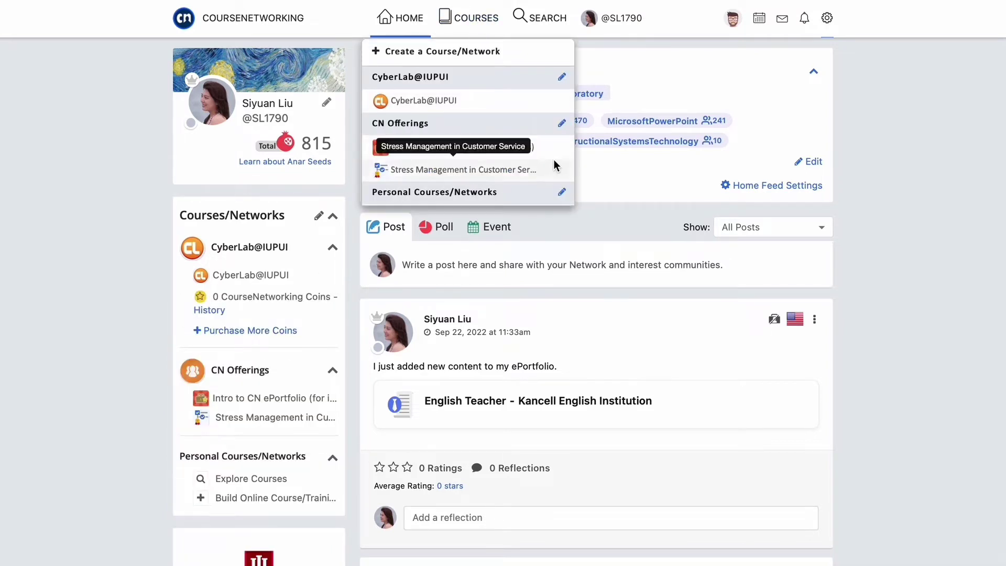
{"action": "left_click", "coordinate": [753, 83]}
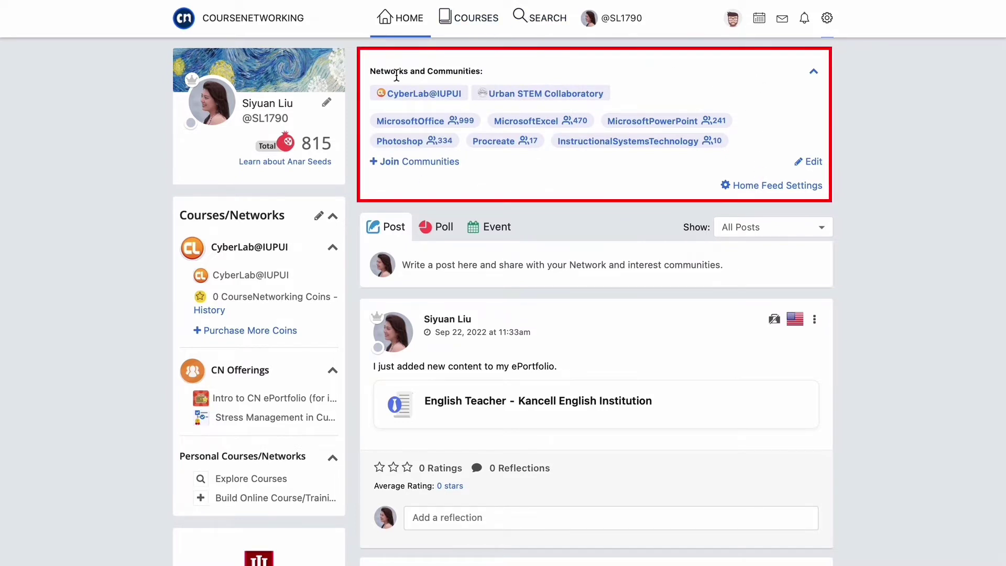
{"action": "left_click", "coordinate": [443, 163]}
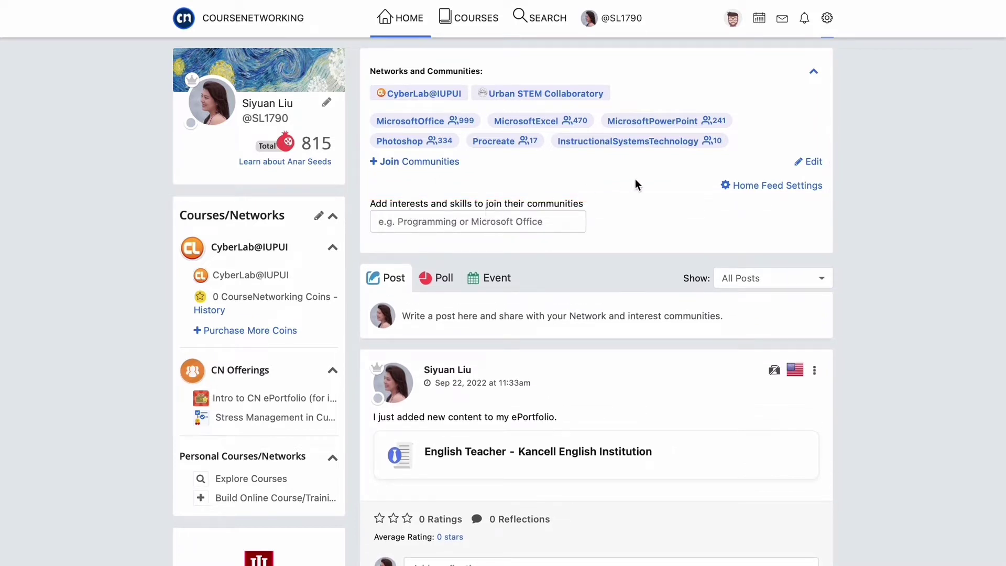
- Filter the feed to Urban STEM Collaboratory posts, browse them, and save Home Feed Settings
{"action": "left_click", "coordinate": [522, 93]}
{"action": "scroll", "coordinate": [539, 325], "scroll_direction": "down", "scroll_amount": 3}
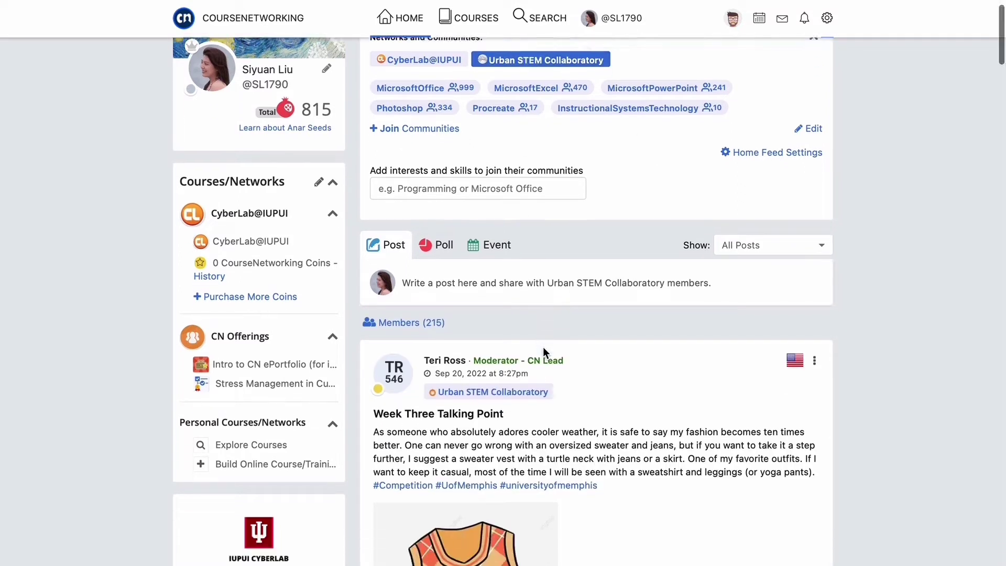
{"action": "scroll", "coordinate": [543, 352], "scroll_direction": "down", "scroll_amount": 6}
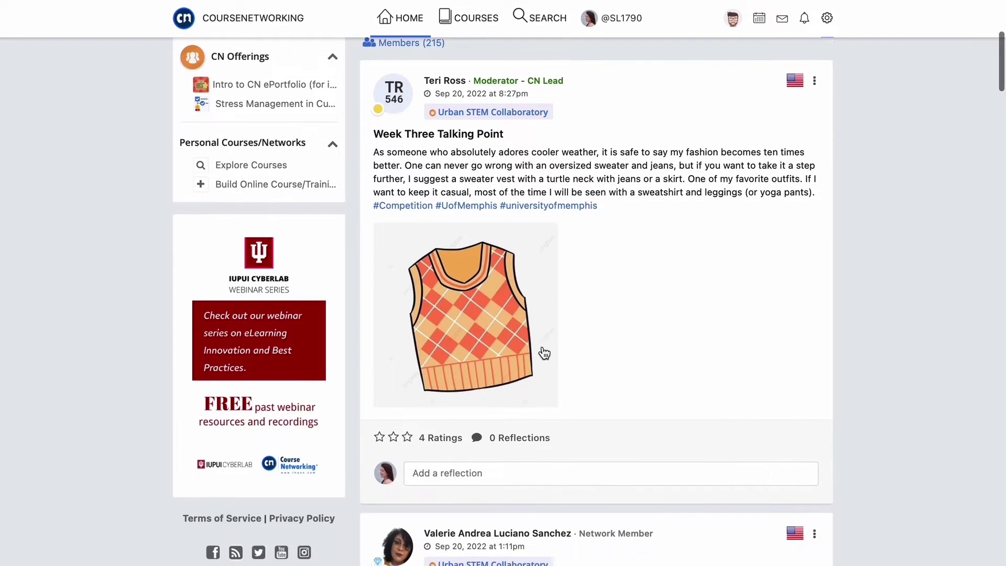
{"action": "scroll", "coordinate": [543, 352], "scroll_direction": "down", "scroll_amount": 5}
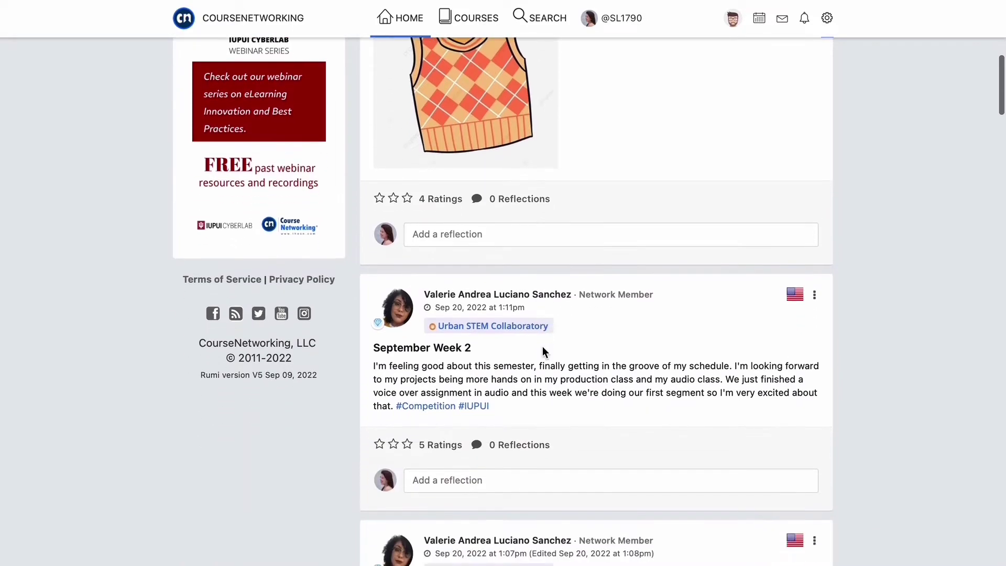
{"action": "scroll", "coordinate": [542, 346], "scroll_direction": "down", "scroll_amount": 5}
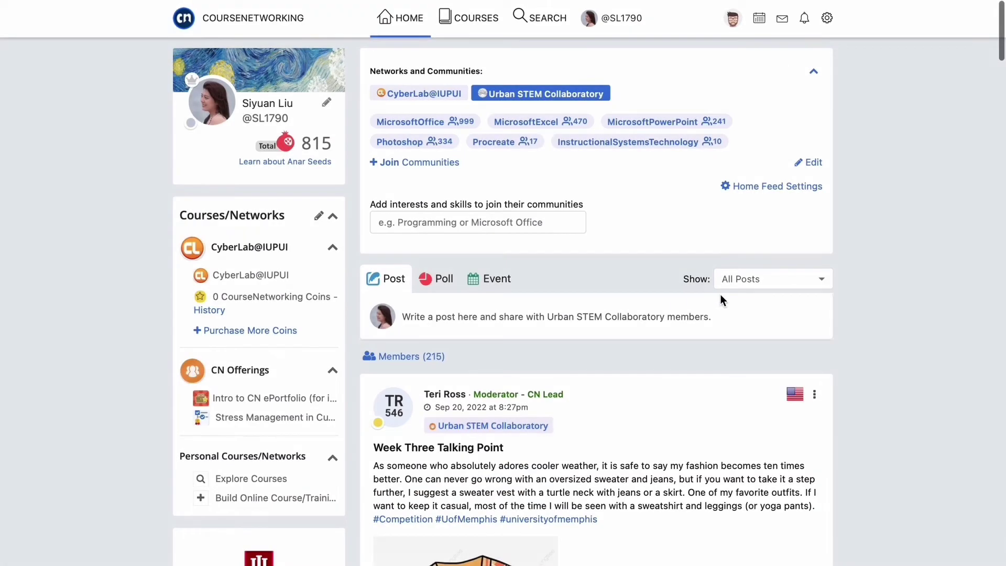
{"action": "left_click", "coordinate": [780, 187]}
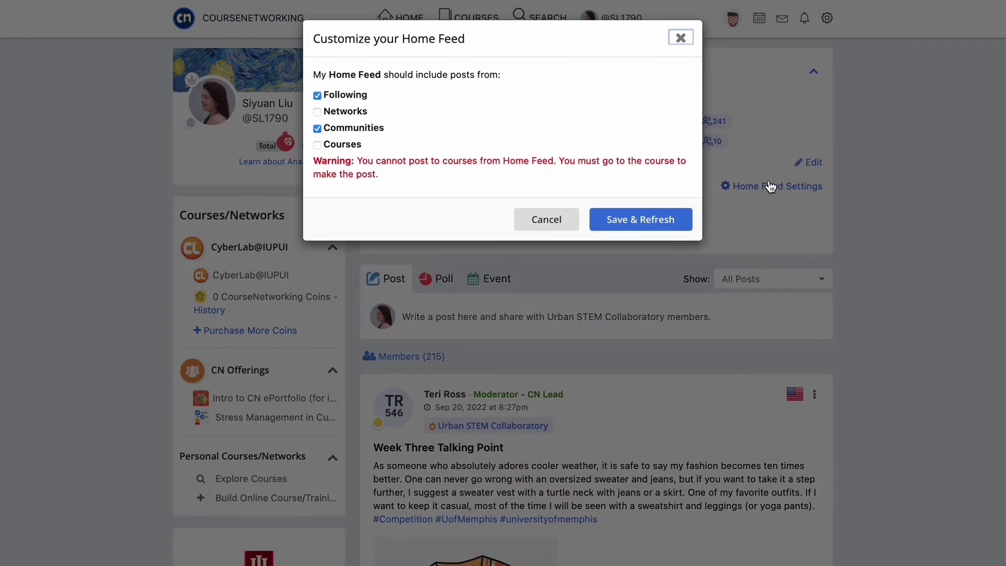
{"action": "left_click", "coordinate": [640, 219]}
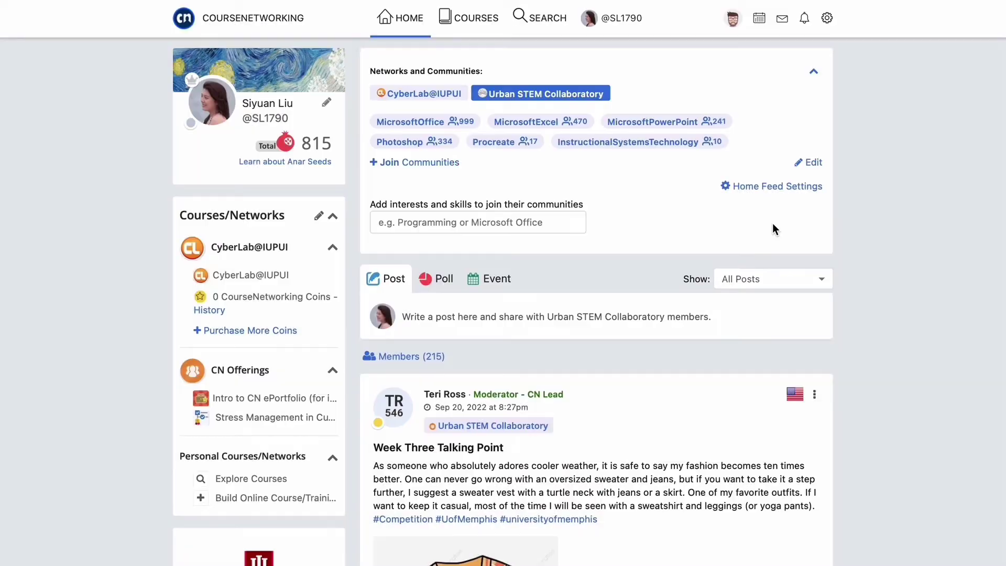
- Start a new post and expand its Select Post Visibility audience list
{"action": "left_click", "coordinate": [399, 281]}
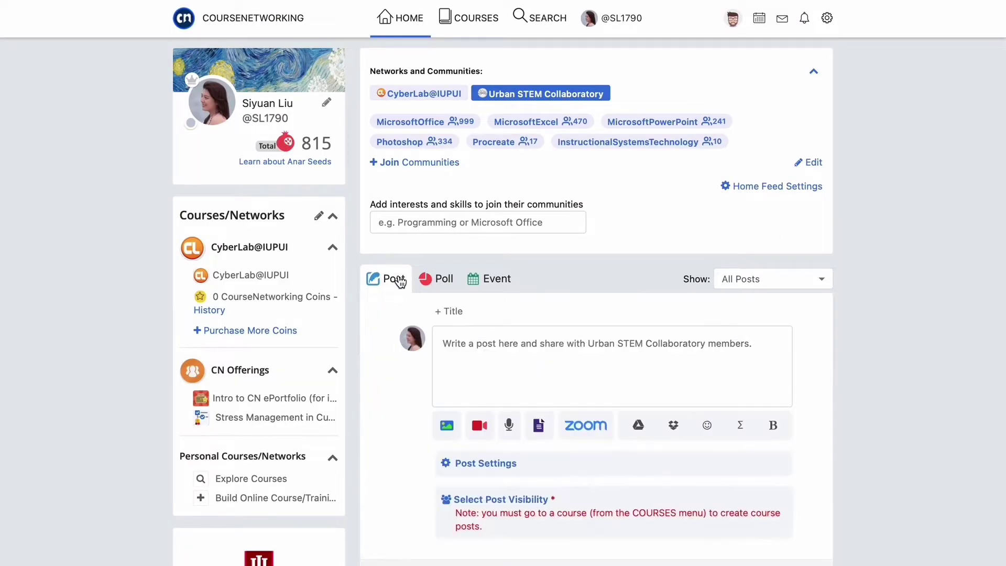
{"action": "scroll", "coordinate": [398, 281], "scroll_direction": "down", "scroll_amount": 3}
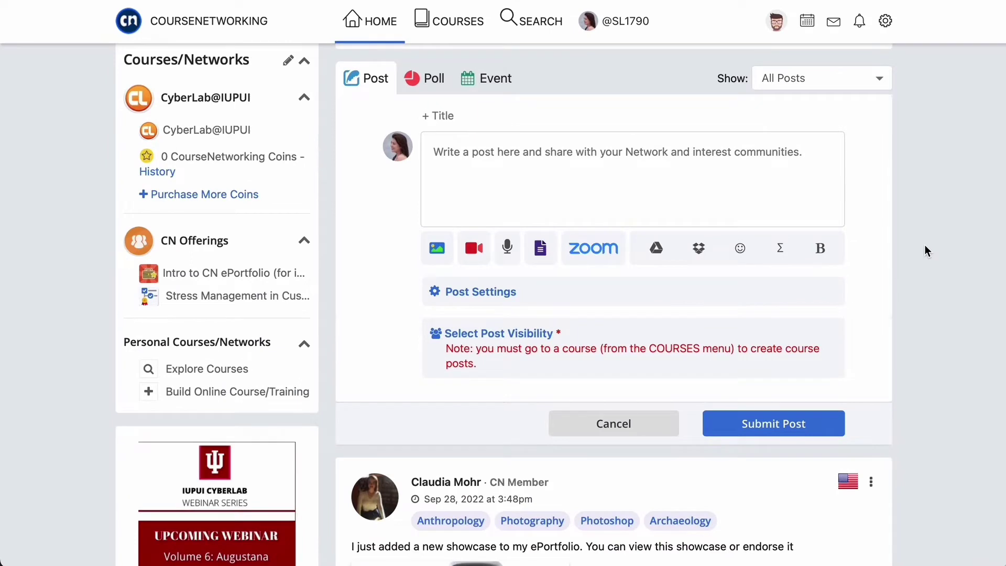
{"action": "scroll", "coordinate": [925, 250], "scroll_direction": "down", "scroll_amount": 2}
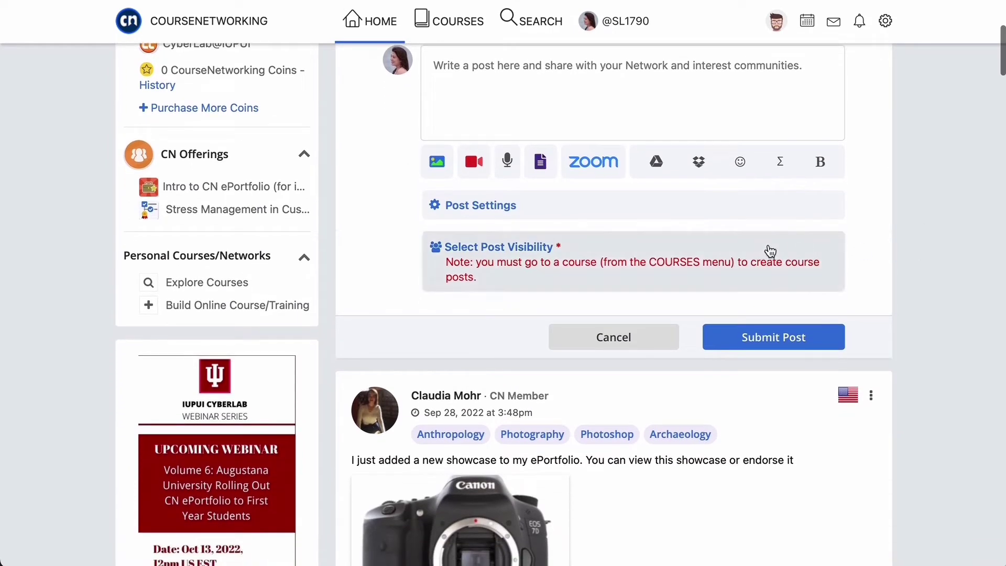
{"action": "left_click", "coordinate": [759, 250]}
{"action": "scroll", "coordinate": [759, 248], "scroll_direction": "down", "scroll_amount": 3}
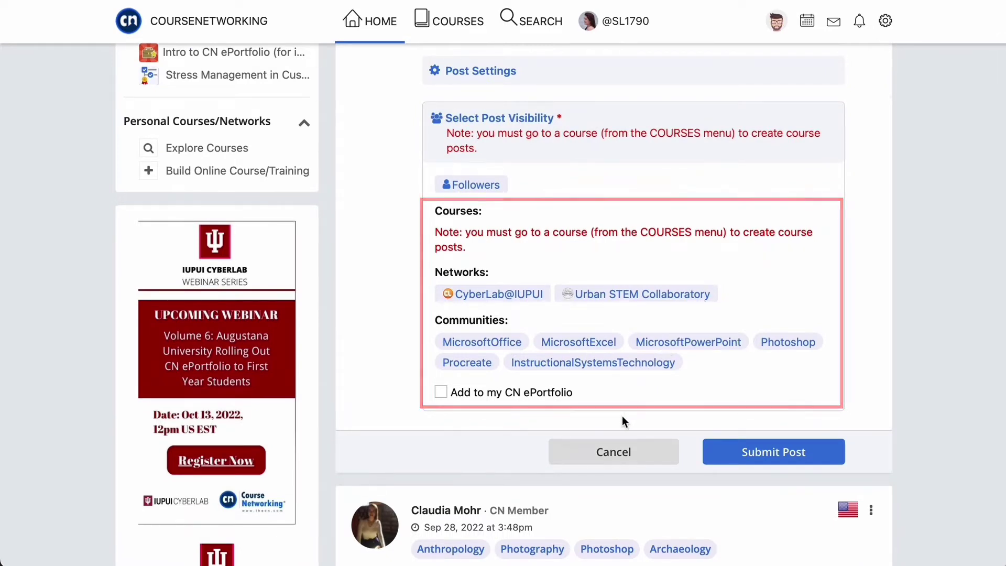
- Cancel the unfinished post and open the Show 'All Posts' choices
{"action": "left_click", "coordinate": [611, 450]}
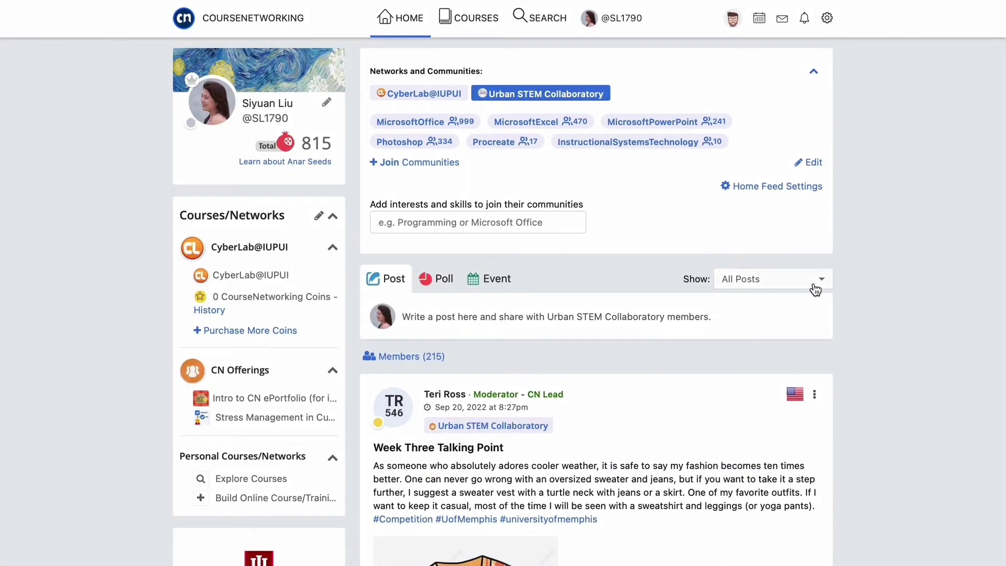
{"action": "left_click", "coordinate": [814, 283]}
{"action": "scroll", "coordinate": [752, 286], "scroll_direction": "down", "scroll_amount": 5}
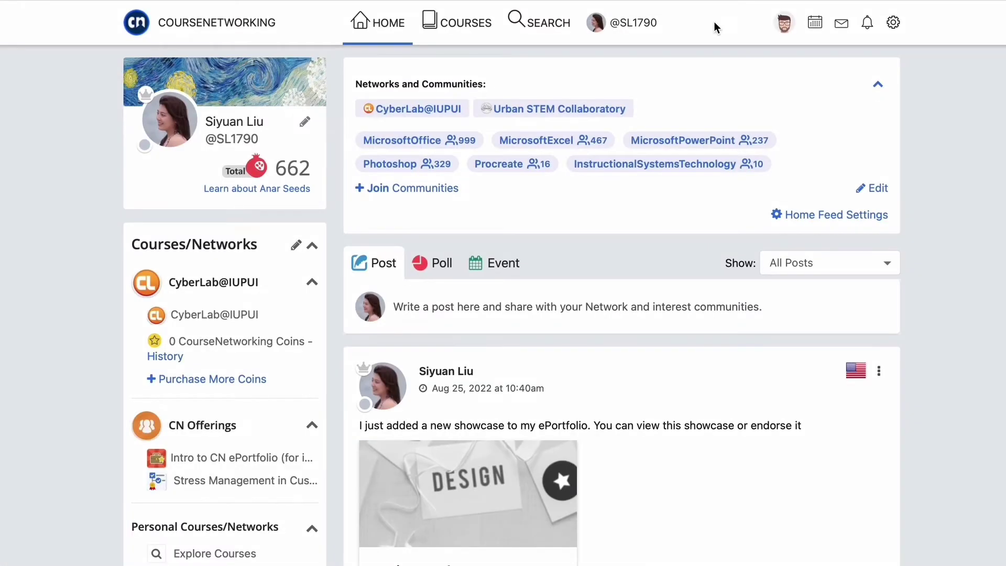
- Open Create a Course/Network from the COURSES menu and scroll through its Pathway and Classic options
{"action": "left_click", "coordinate": [461, 23]}
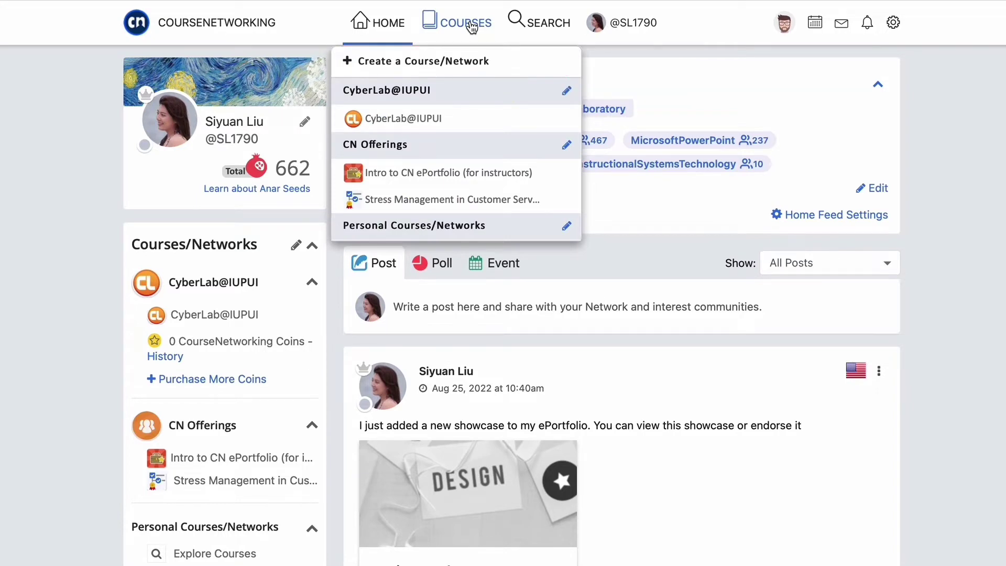
{"action": "left_click", "coordinate": [448, 59]}
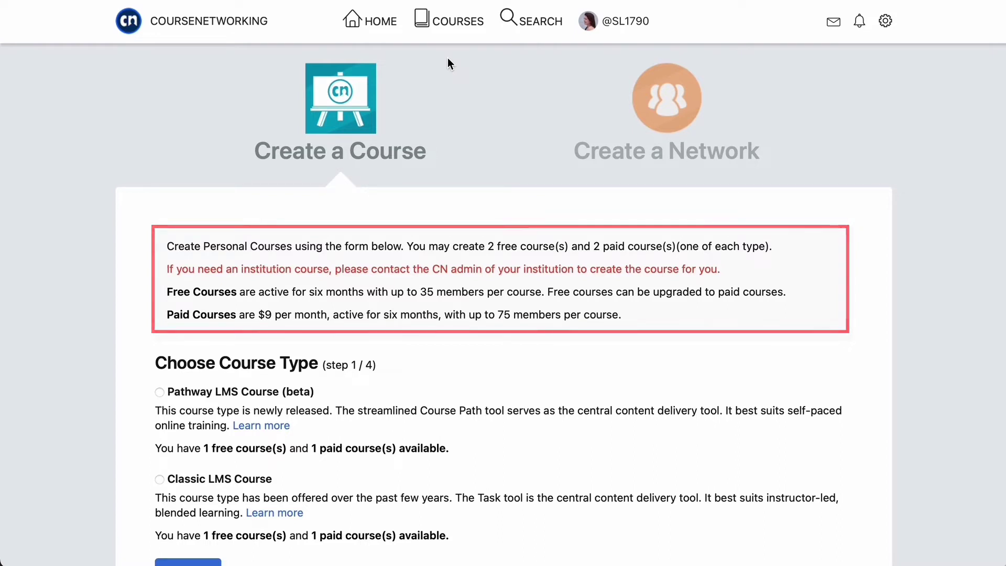
{"action": "scroll", "coordinate": [857, 350], "scroll_direction": "down", "scroll_amount": 3}
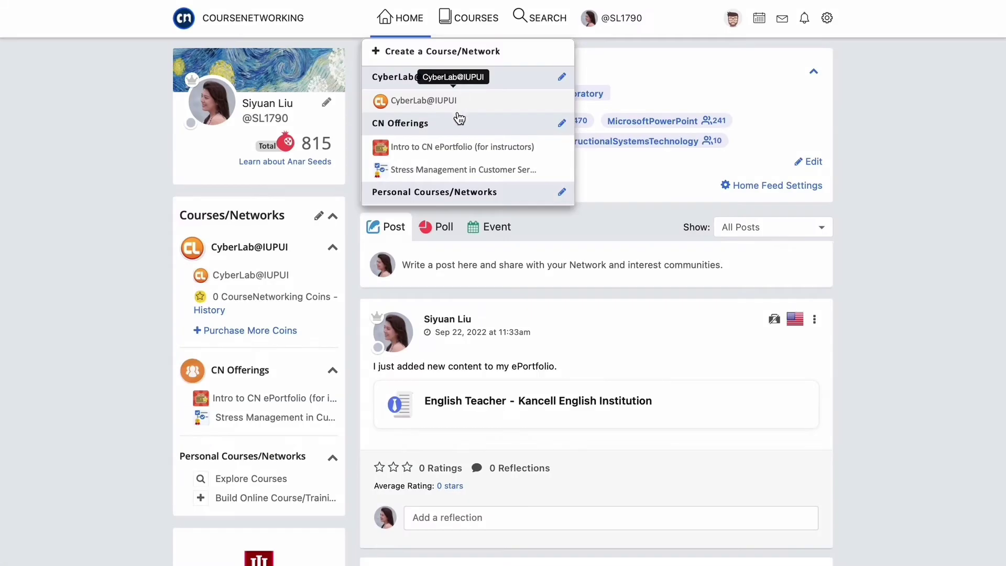
- Open Intro to CN ePortfolio (for instructors) and view, then close, its Course seeds details
{"action": "left_click", "coordinate": [458, 149]}
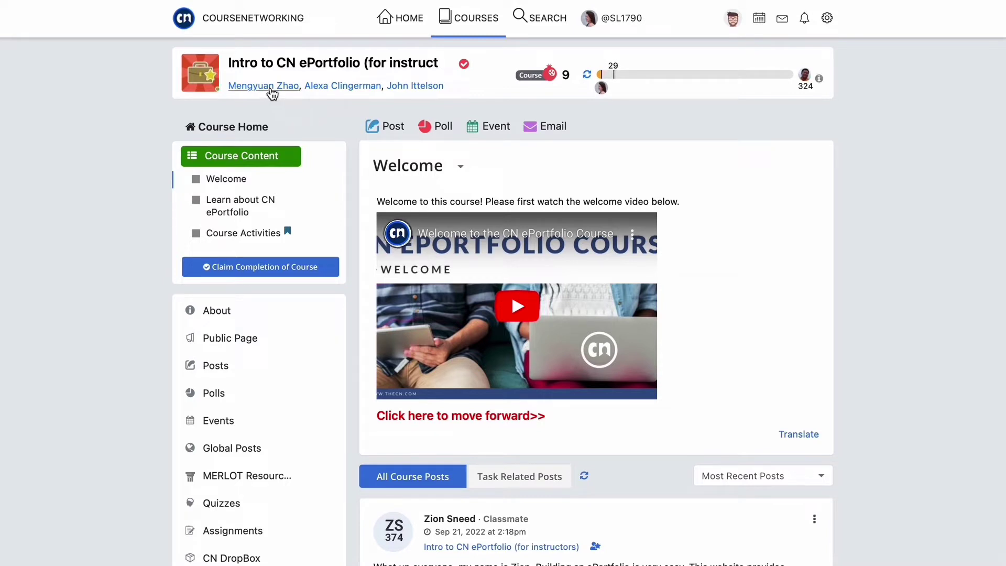
{"action": "left_click", "coordinate": [542, 77]}
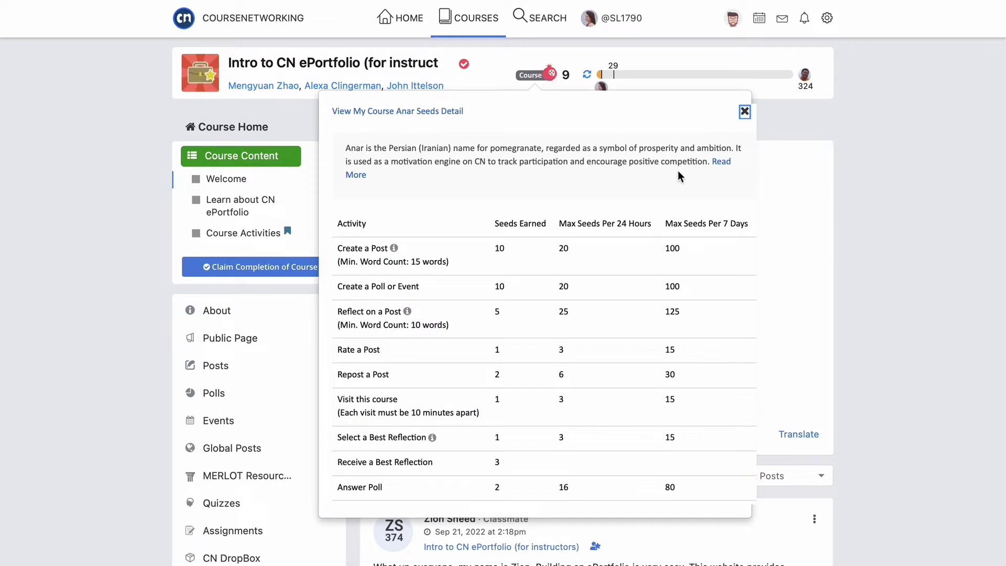
{"action": "left_click", "coordinate": [746, 115]}
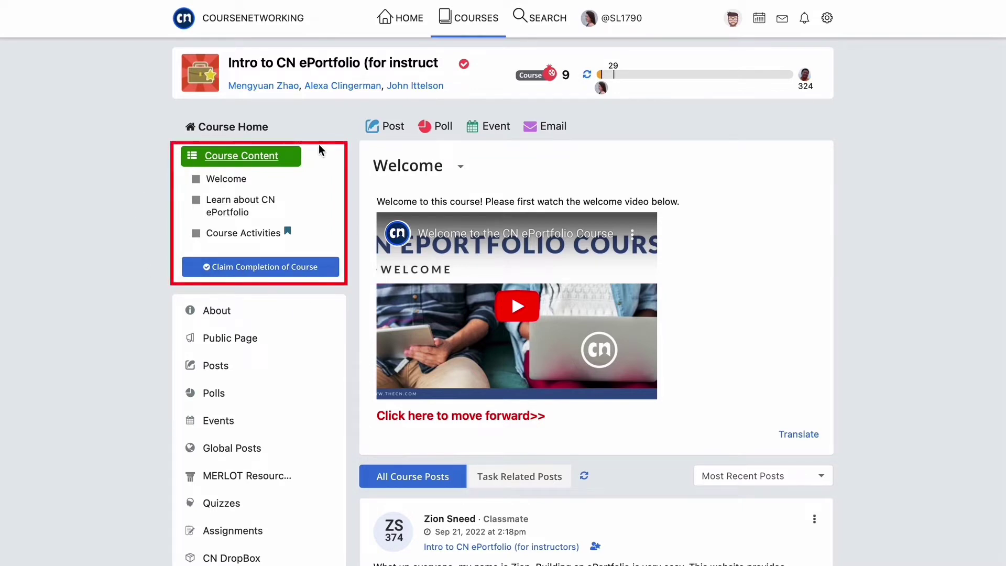
- Browse the Welcome and Learn about CN ePortfolio lessons, then open Course Activities
{"action": "left_click", "coordinate": [237, 181]}
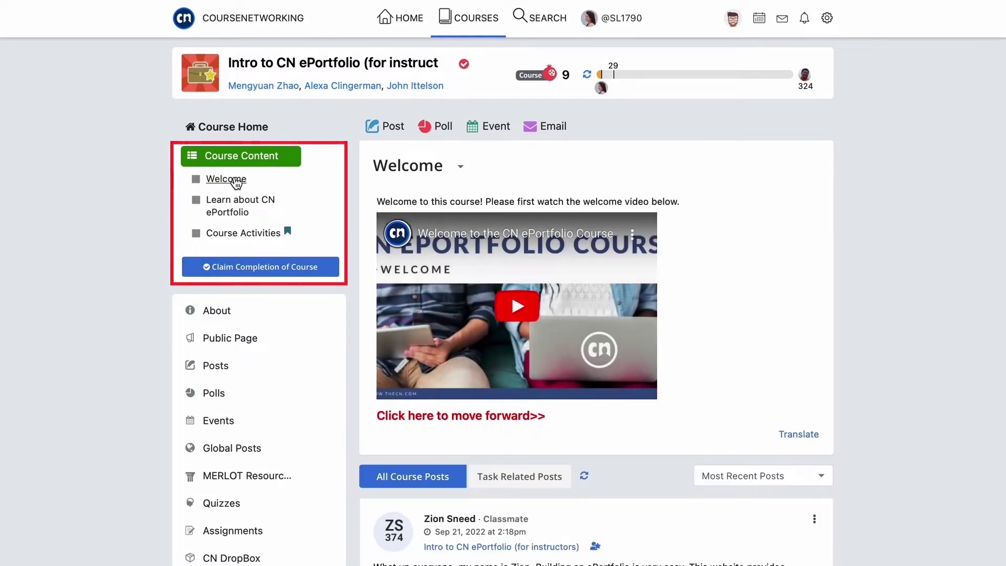
{"action": "left_click", "coordinate": [236, 211]}
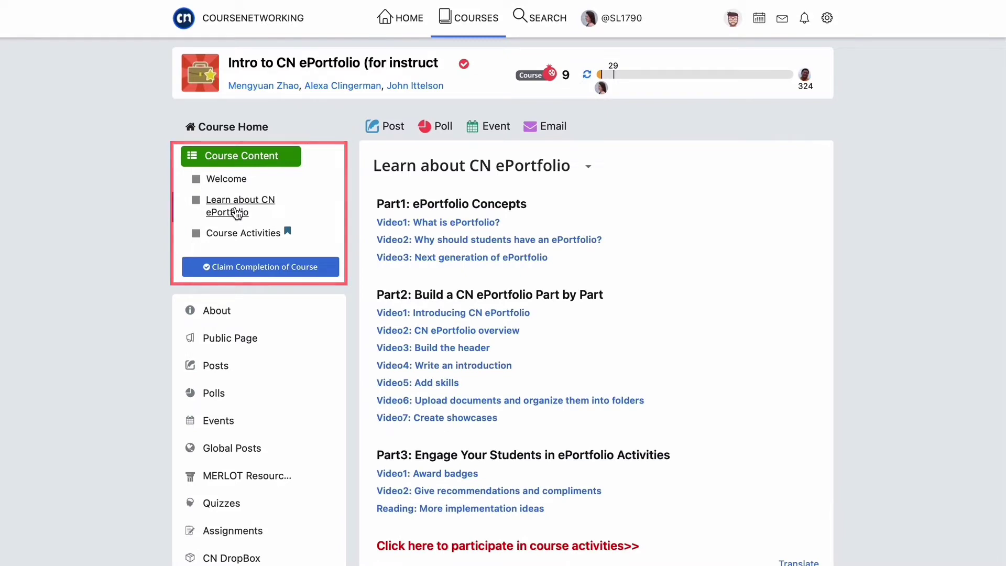
{"action": "scroll", "coordinate": [236, 213], "scroll_direction": "down", "scroll_amount": 2}
{"action": "scroll", "coordinate": [234, 211], "scroll_direction": "down", "scroll_amount": 2}
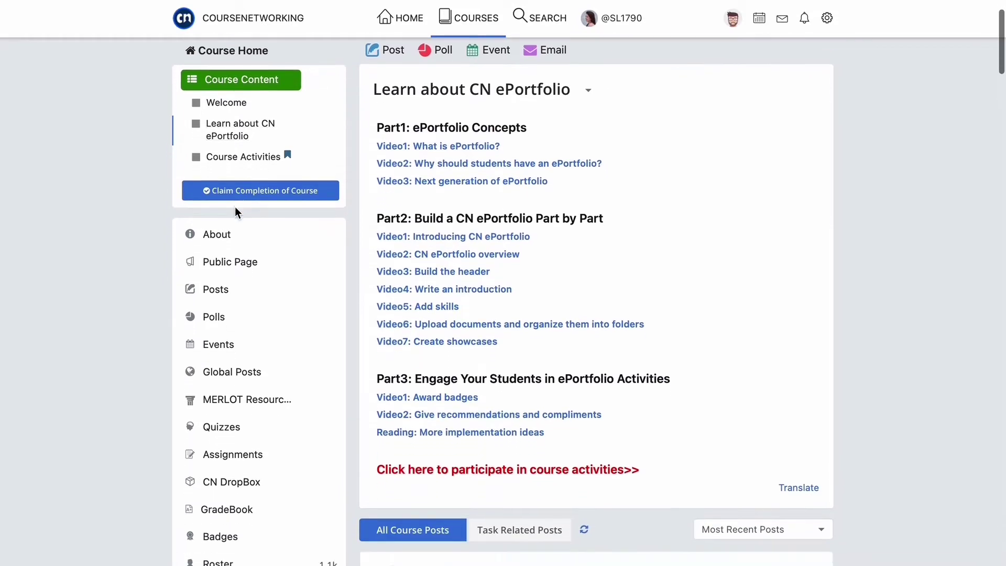
{"action": "left_click", "coordinate": [234, 162]}
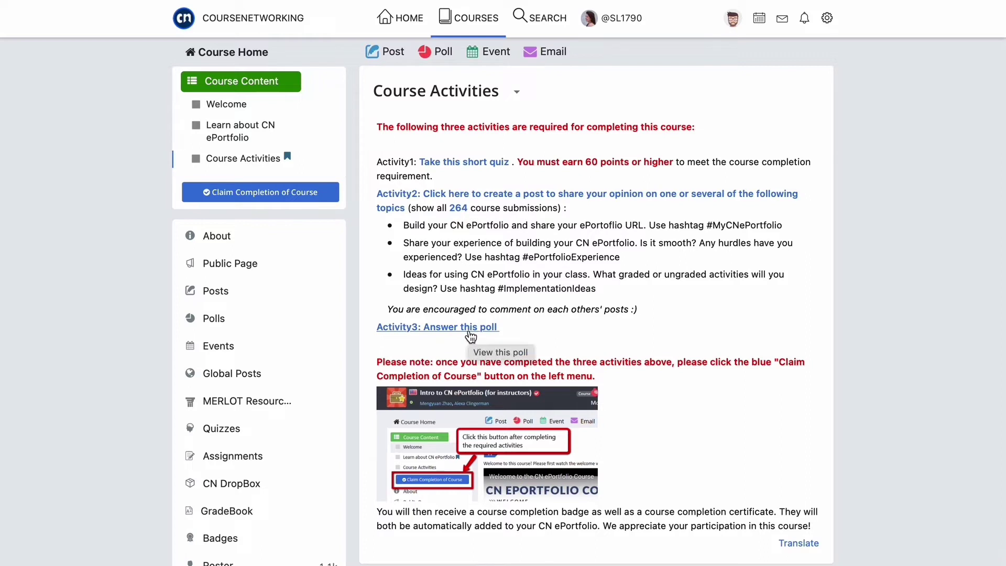
- Submit the Activity2 post, claim course completion, and dismiss the unanswered-poll notice
{"action": "left_click", "coordinate": [560, 202]}
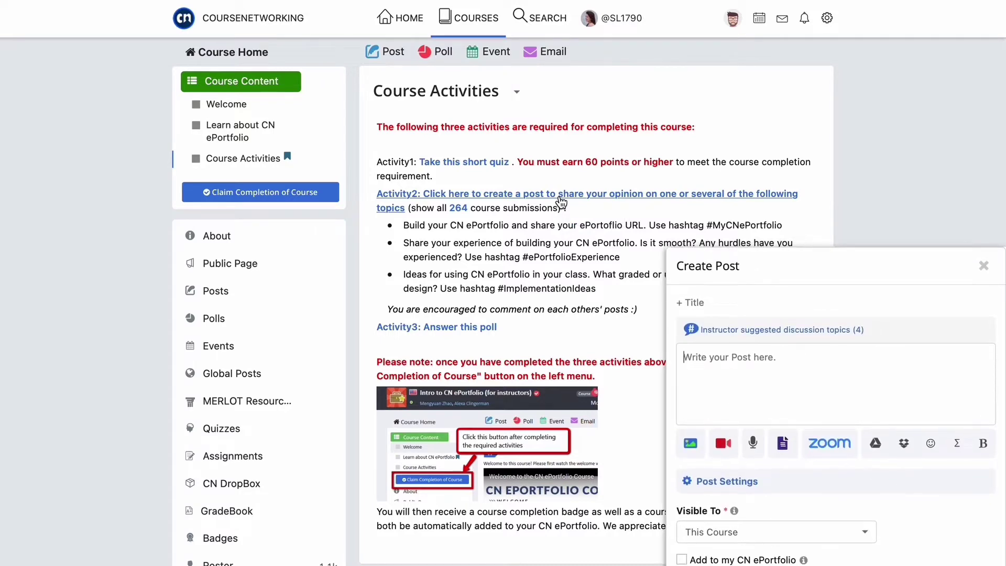
{"action": "left_click_drag", "start_coordinate": [820, 126], "coordinate": [648, 7]}
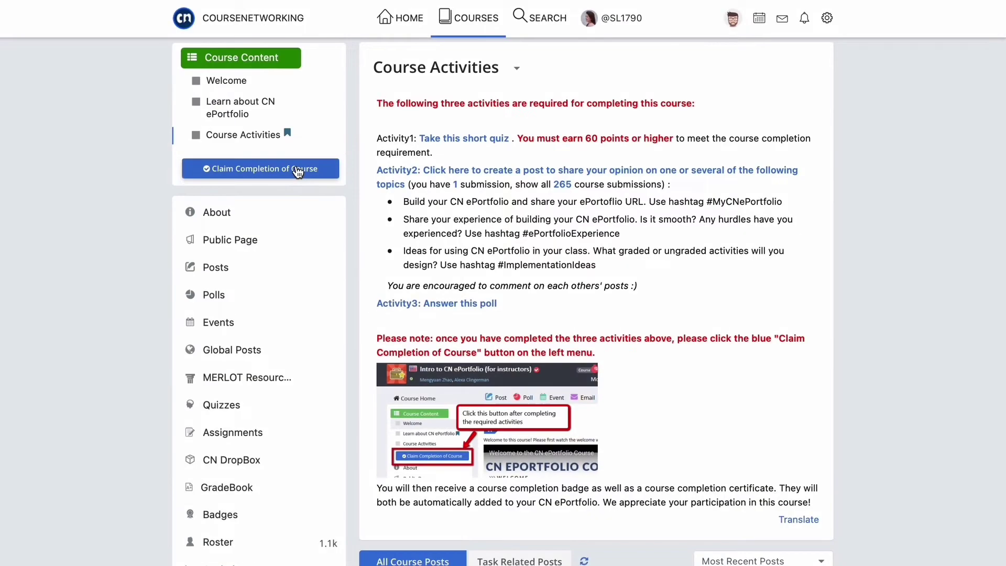
{"action": "left_click", "coordinate": [298, 170]}
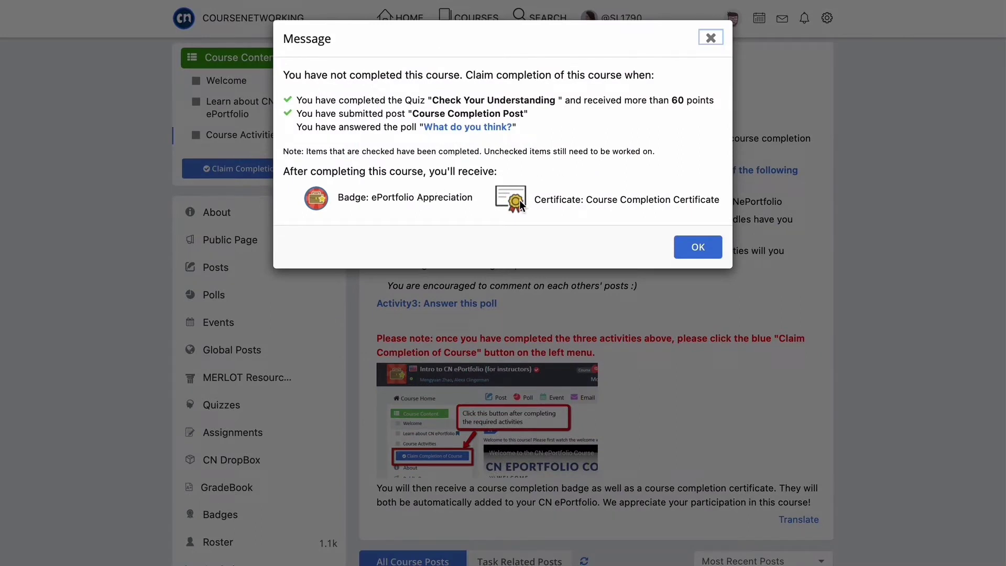
{"action": "left_click", "coordinate": [698, 248]}
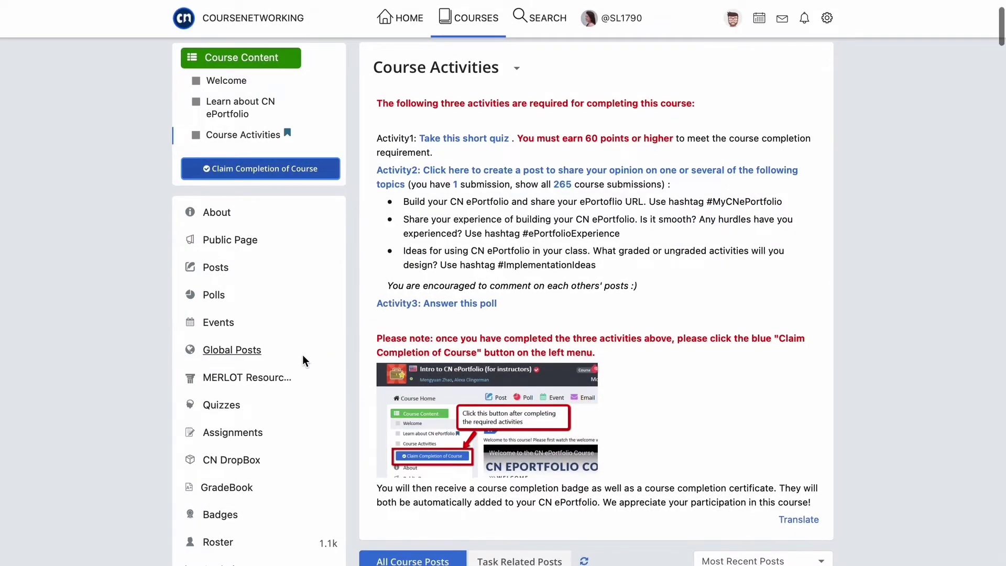
{"action": "scroll", "coordinate": [303, 361], "scroll_direction": "down", "scroll_amount": 3}
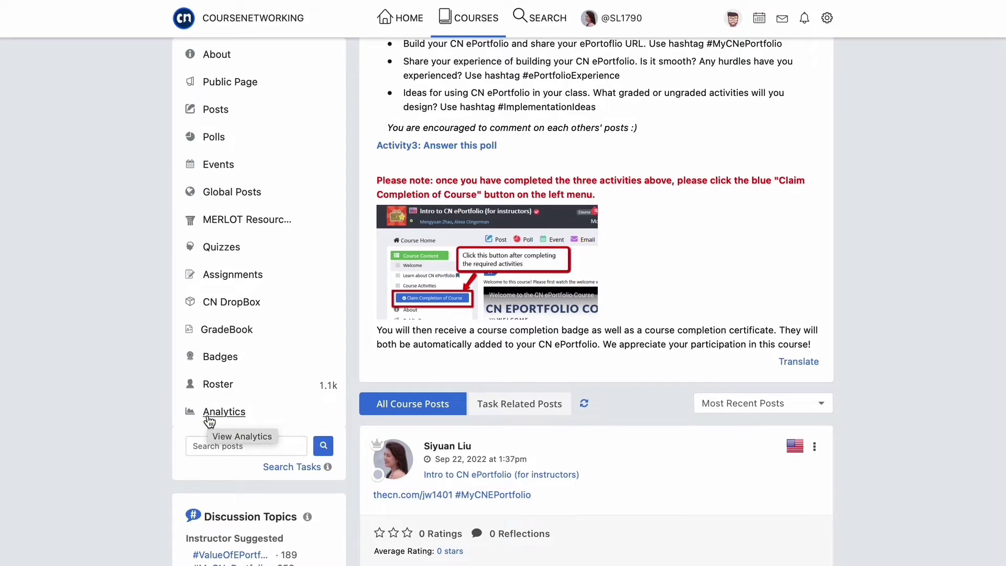
{"action": "scroll", "coordinate": [208, 420], "scroll_direction": "down", "scroll_amount": 5}
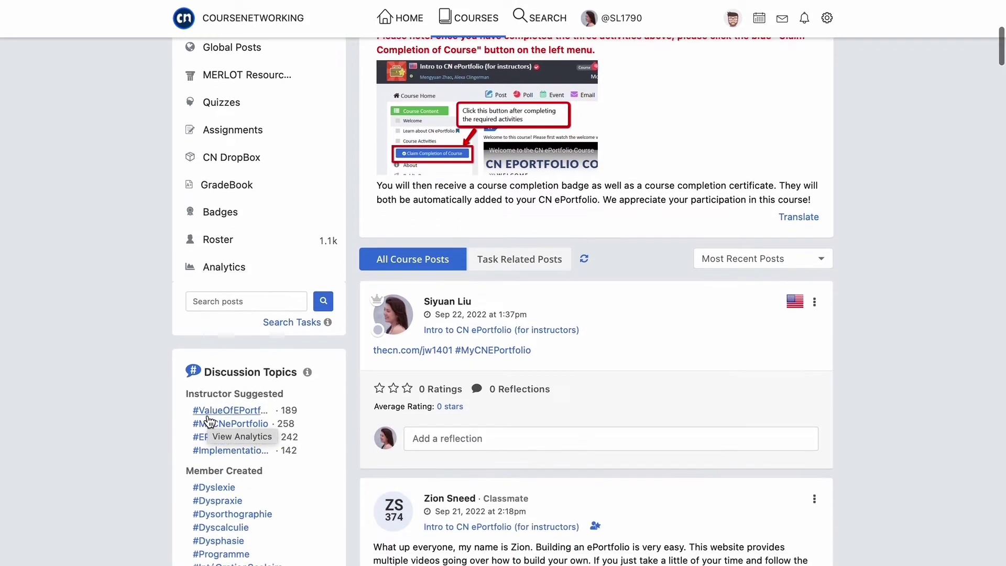
{"action": "scroll", "coordinate": [208, 420], "scroll_direction": "down", "scroll_amount": 6}
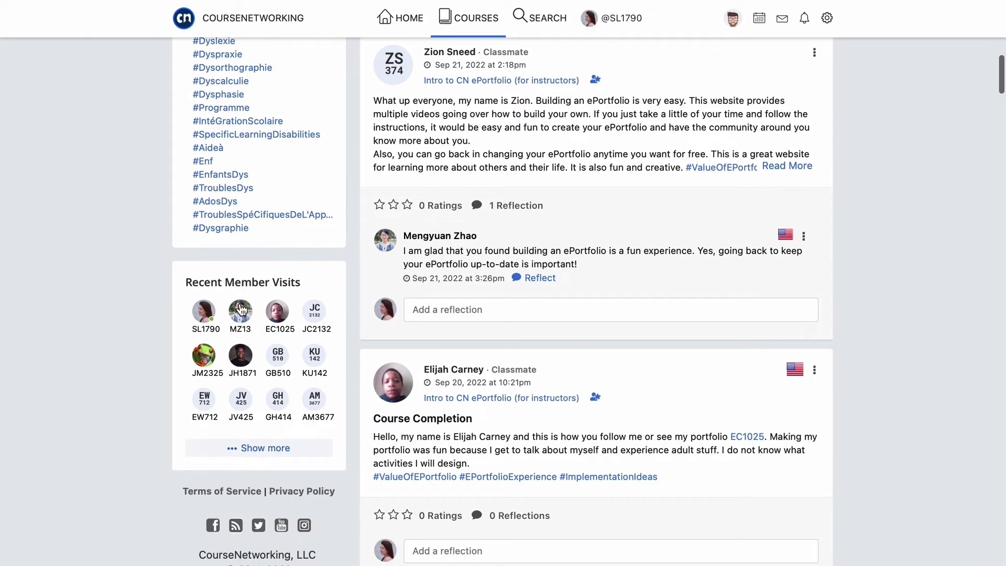
{"action": "mouse_move", "coordinate": [241, 309]}
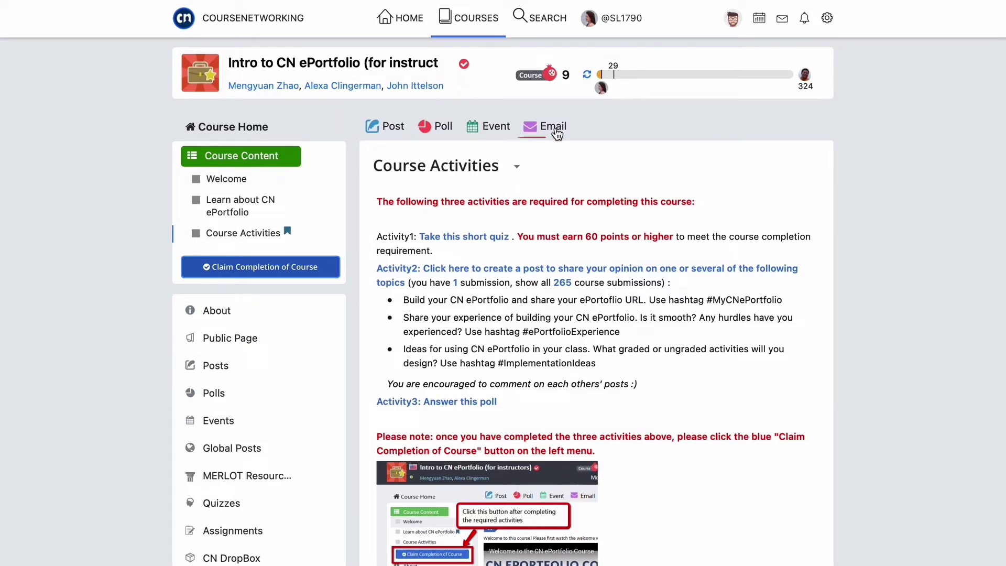
{"action": "scroll", "coordinate": [513, 250], "scroll_direction": "down", "scroll_amount": 7}
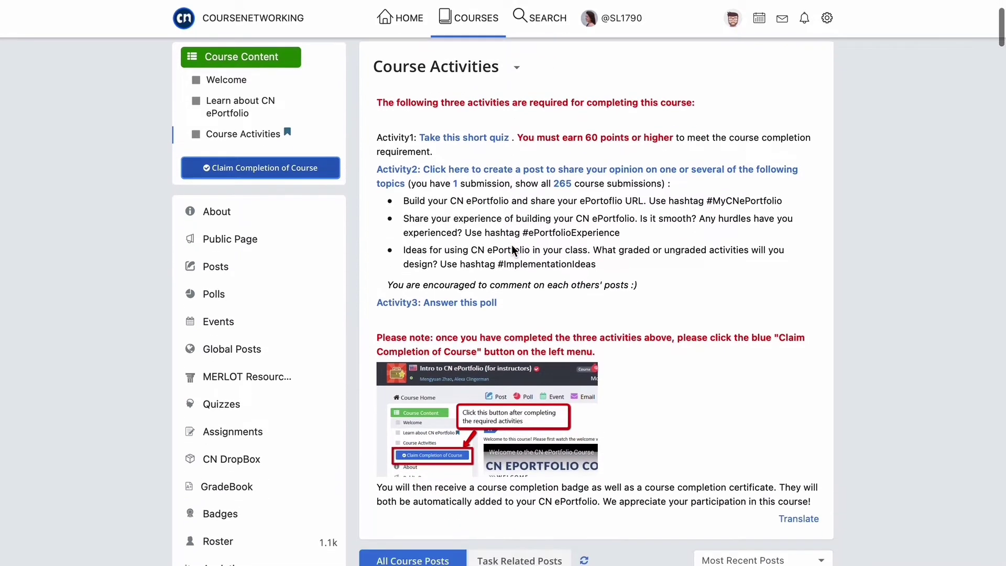
{"action": "scroll", "coordinate": [512, 251], "scroll_direction": "down", "scroll_amount": 4}
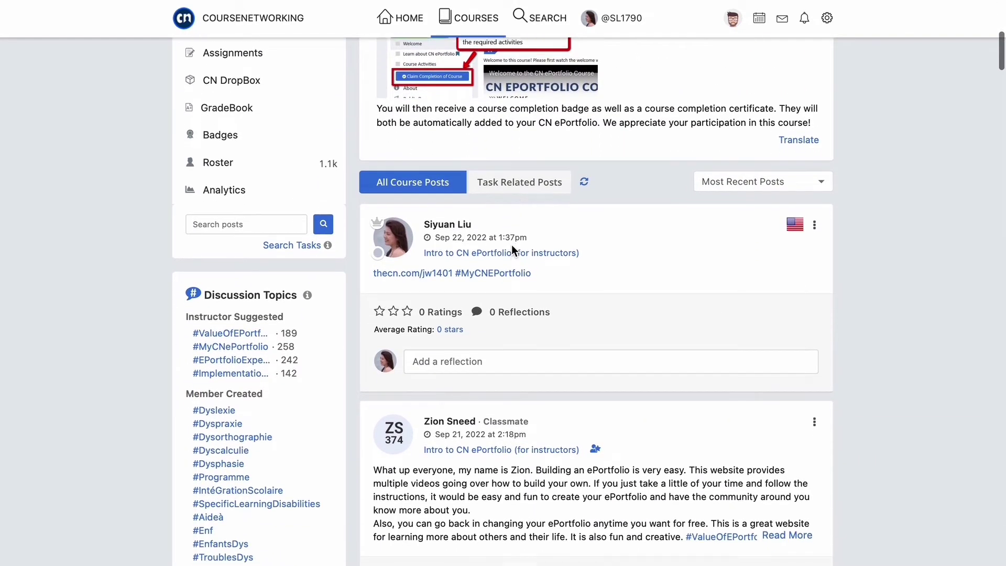
{"action": "scroll", "coordinate": [511, 246], "scroll_direction": "down", "scroll_amount": 1}
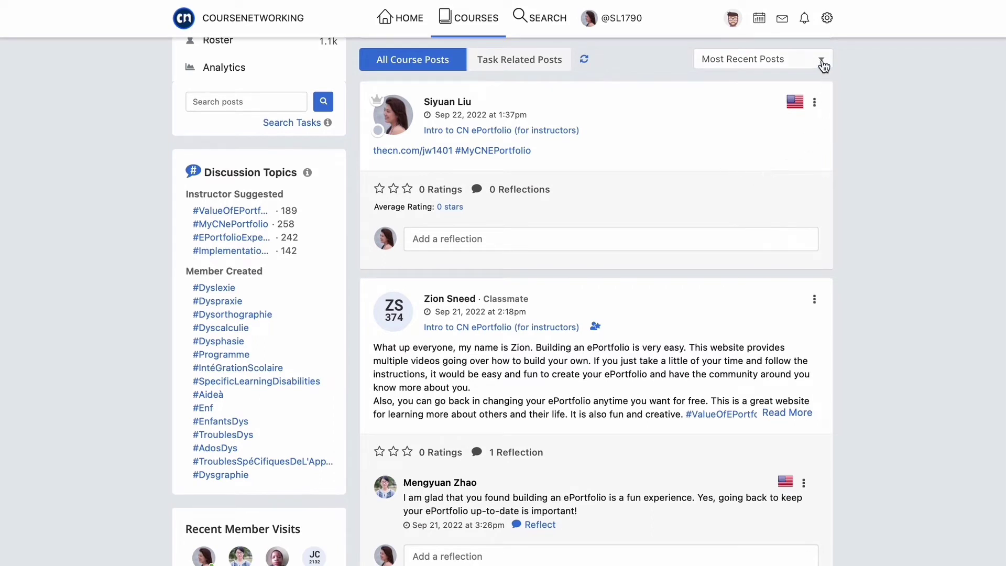
{"action": "left_click", "coordinate": [821, 63]}
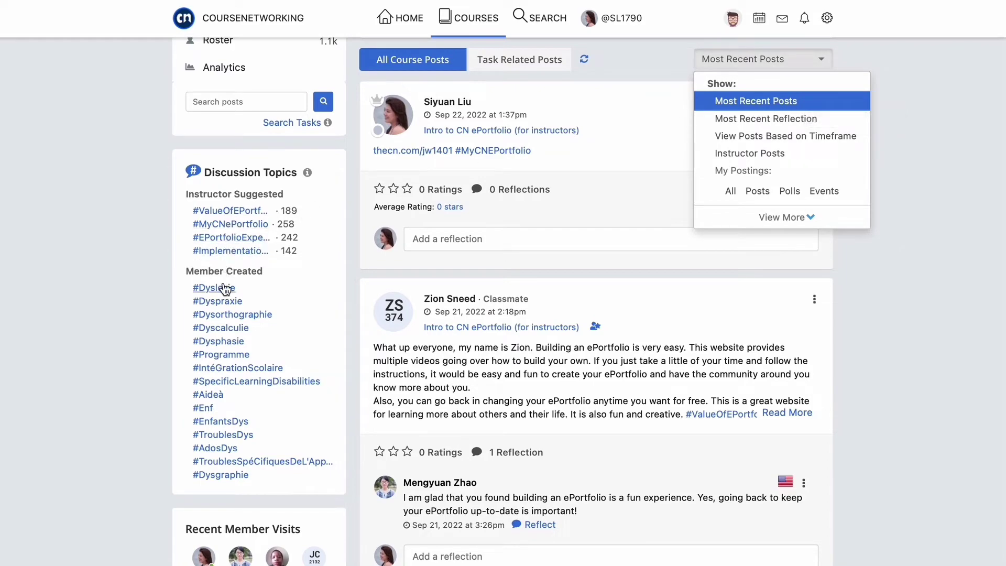
{"action": "scroll", "coordinate": [473, 175], "scroll_direction": "up", "scroll_amount": 10}
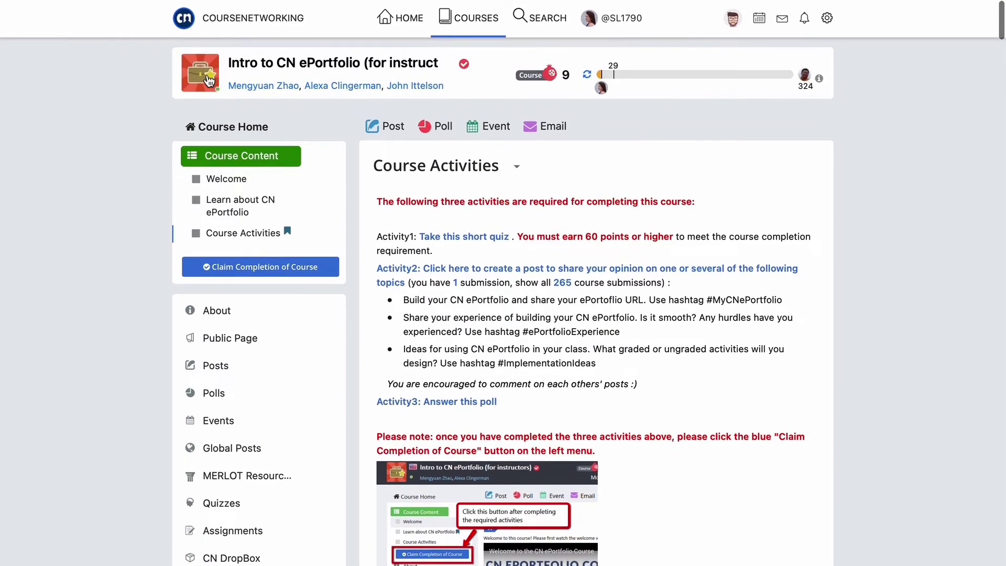
- Leave the ePortfolio course and open Stress Management in Customer Service from the courses dropdown
{"action": "left_click", "coordinate": [208, 78]}
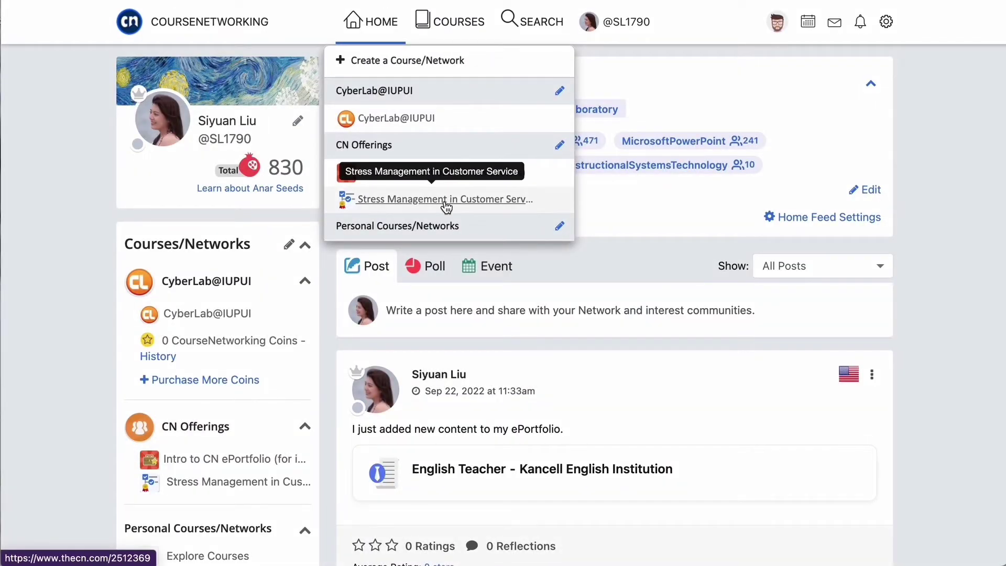
{"action": "left_click", "coordinate": [445, 200]}
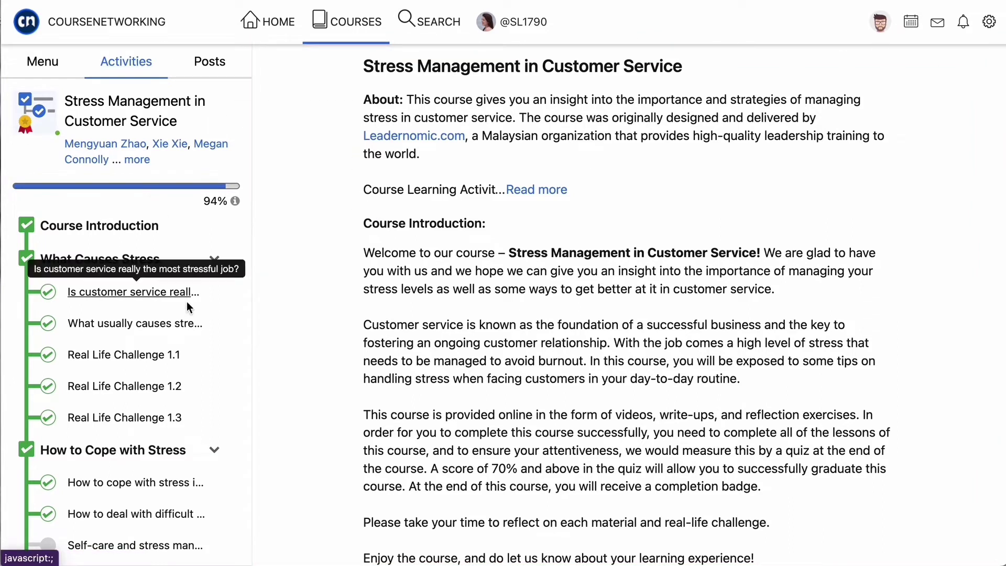
- Check what the Course Completion step earns, then open the course's About page from Menu
{"action": "scroll", "coordinate": [187, 306], "scroll_direction": "down", "scroll_amount": 3}
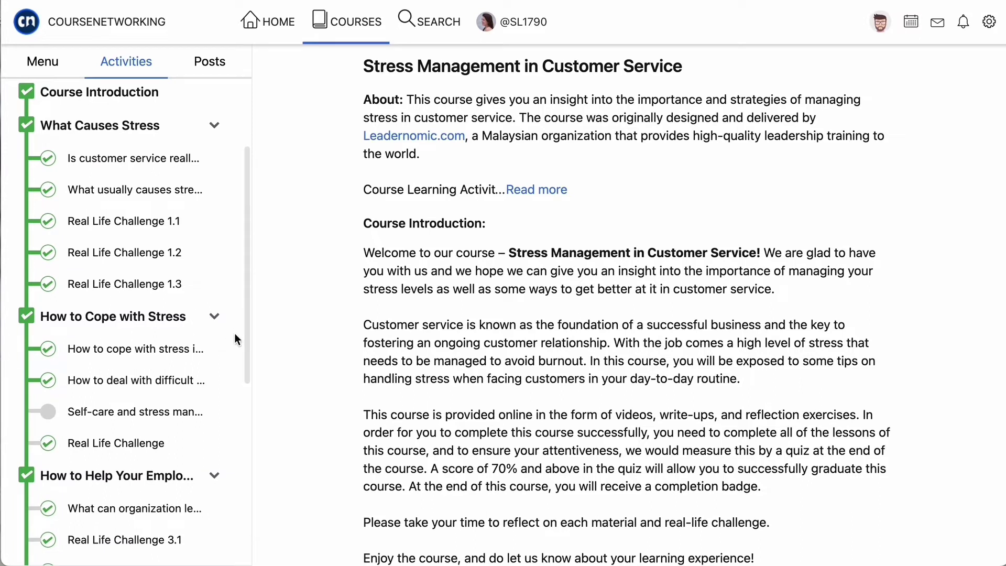
{"action": "scroll", "coordinate": [235, 333], "scroll_direction": "down", "scroll_amount": 3}
{"action": "scroll", "coordinate": [234, 334], "scroll_direction": "down", "scroll_amount": 5}
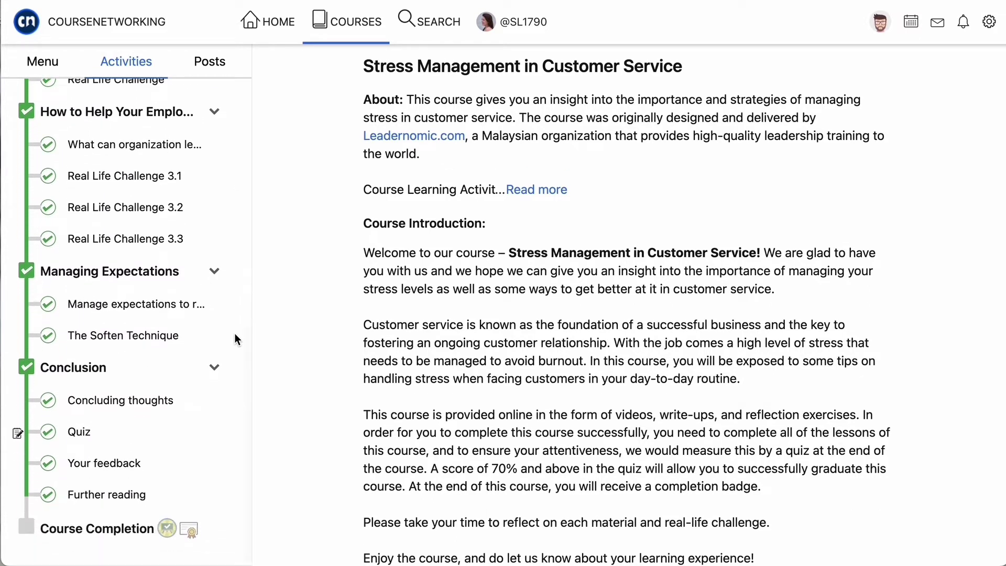
{"action": "left_click", "coordinate": [134, 530]}
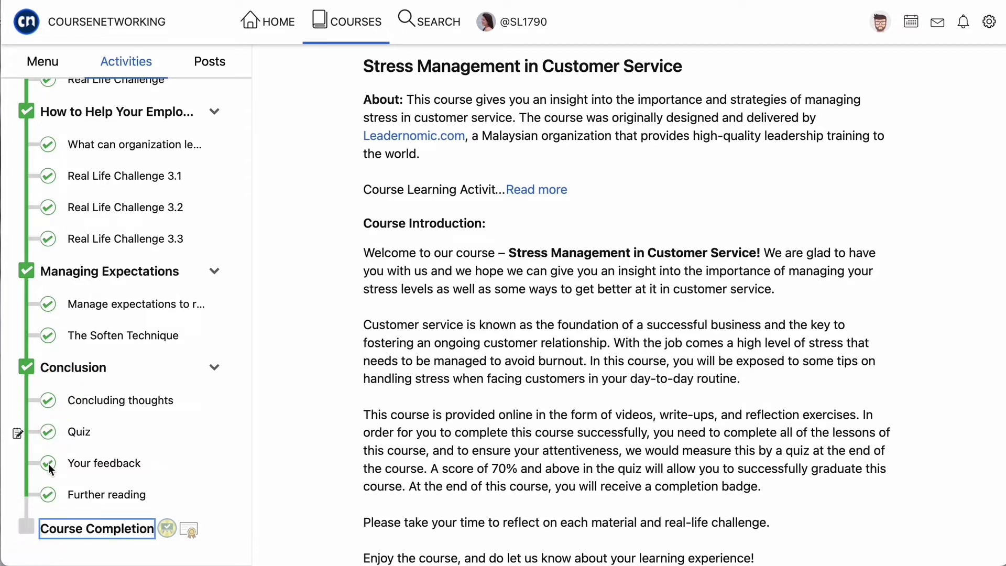
{"action": "left_click", "coordinate": [97, 529]}
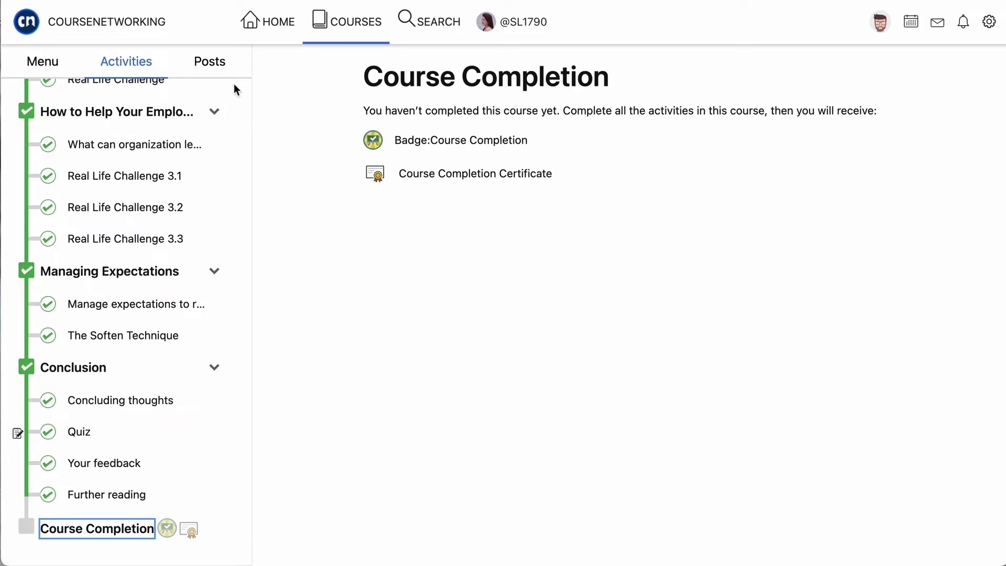
{"action": "left_click", "coordinate": [45, 62]}
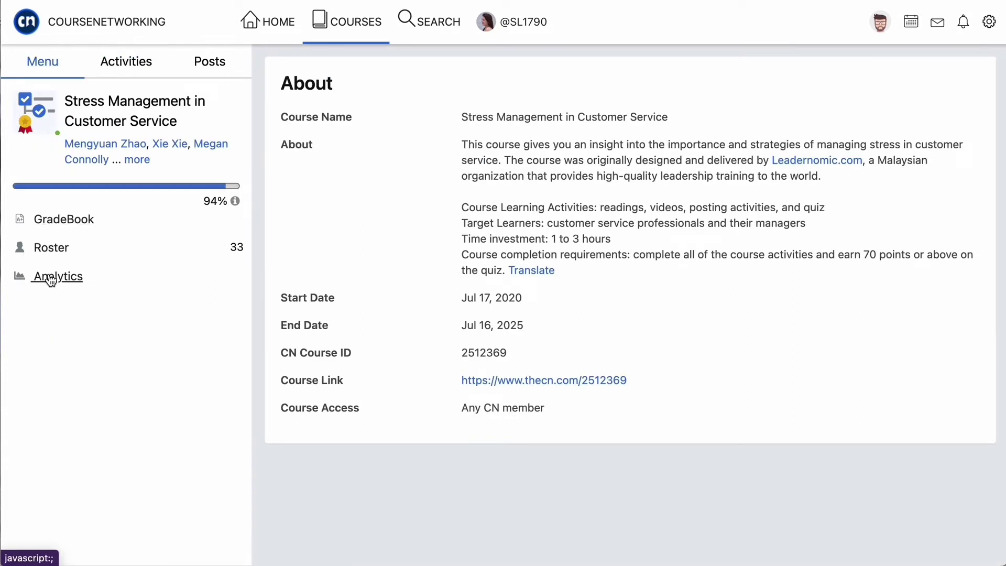
- Open the course GradeBook: B- (80%) overall, quiz 80/100, Field Trip ungraded
{"action": "left_click", "coordinate": [68, 219]}
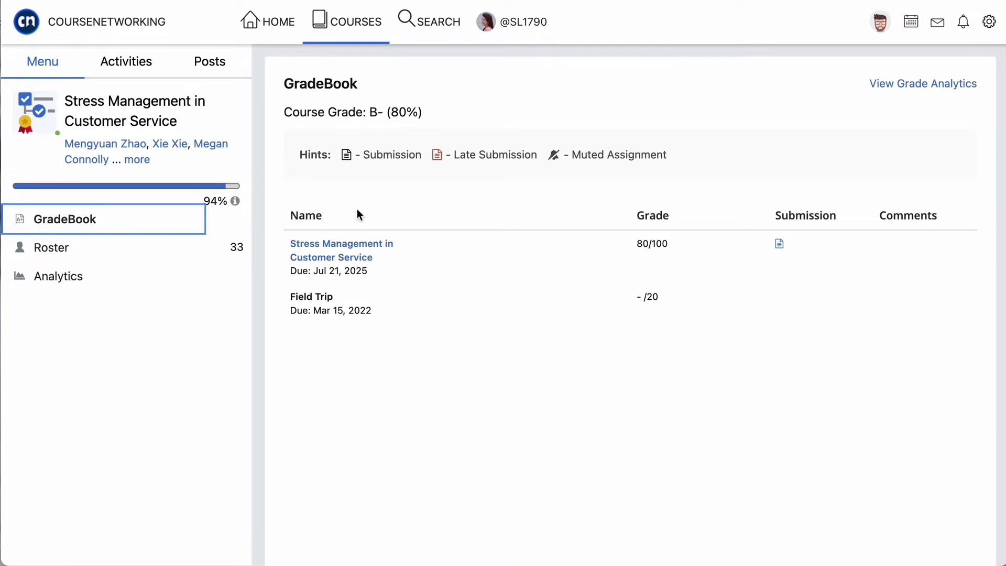
{"action": "mouse_move", "coordinate": [351, 258]}
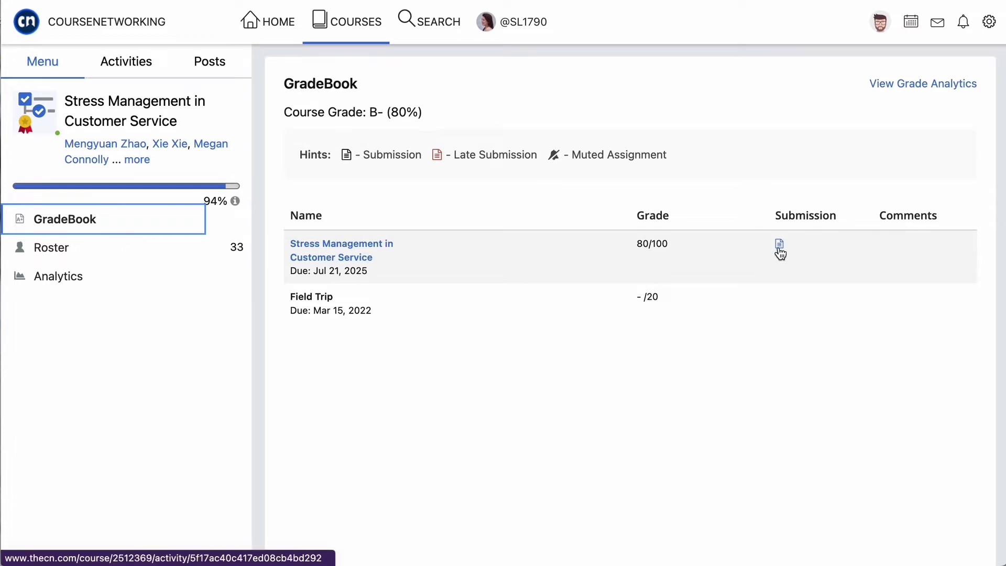
- Open the Course Roster and scroll through the members' posts, reflections, visits and badges
{"action": "left_click", "coordinate": [53, 248]}
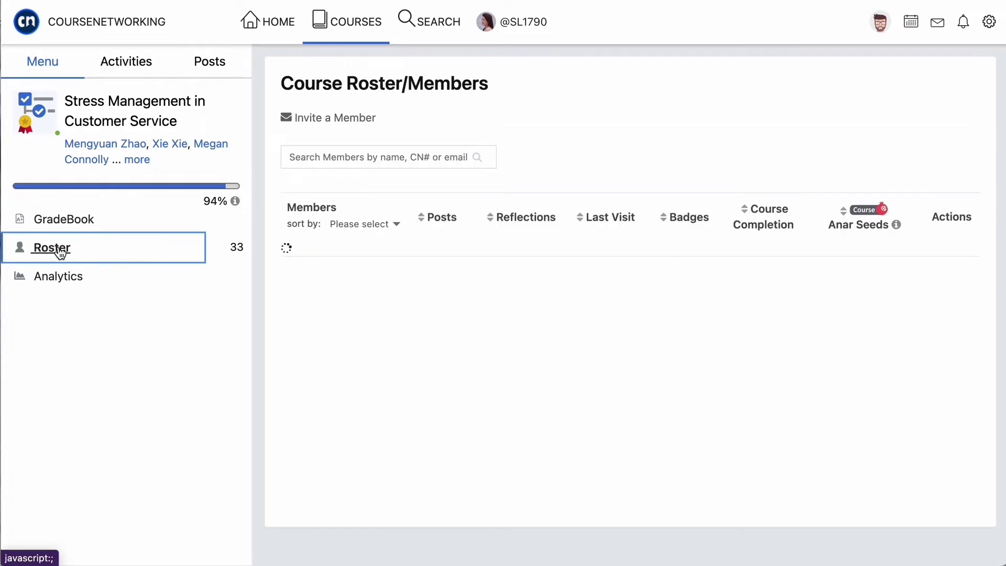
{"action": "scroll", "coordinate": [668, 341], "scroll_direction": "down", "scroll_amount": 5}
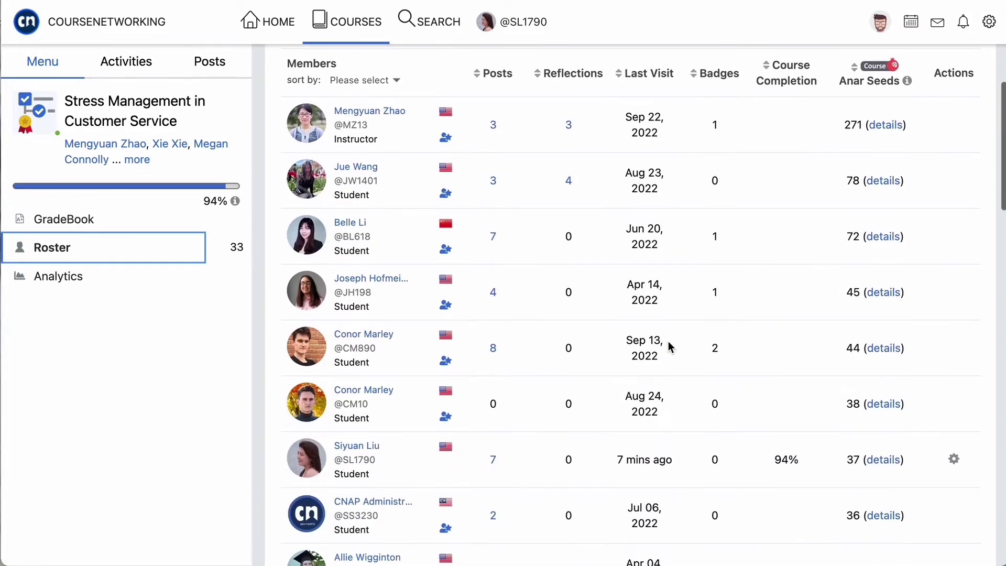
{"action": "scroll", "coordinate": [667, 341], "scroll_direction": "down", "scroll_amount": 5}
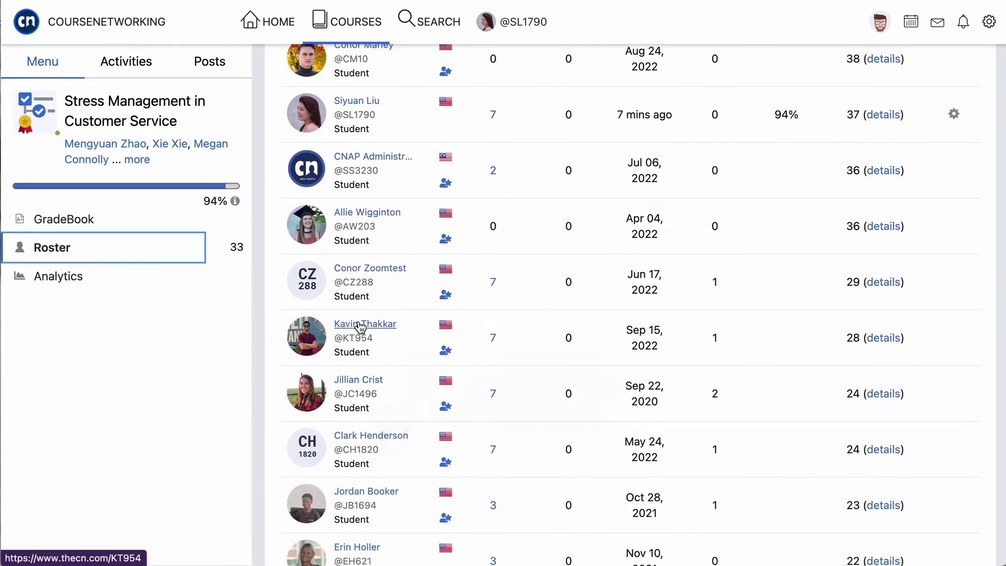
{"action": "mouse_move", "coordinate": [360, 327]}
{"action": "scroll", "coordinate": [438, 263], "scroll_direction": "up", "scroll_amount": 10}
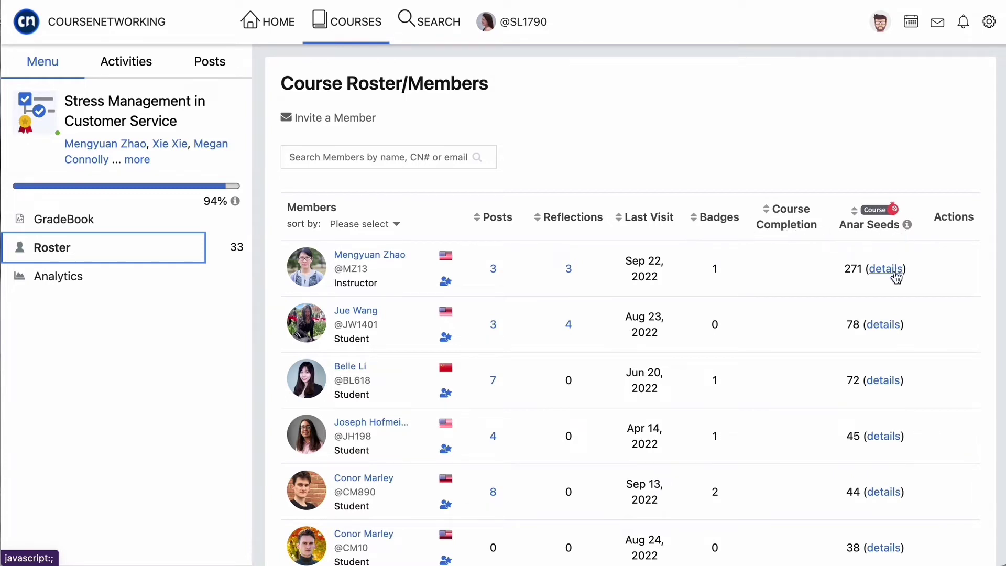
- Open the first member's Anar Seeds details breakdown, then close it
{"action": "scroll", "coordinate": [893, 274], "scroll_direction": "down", "scroll_amount": 1}
{"action": "left_click", "coordinate": [886, 230]}
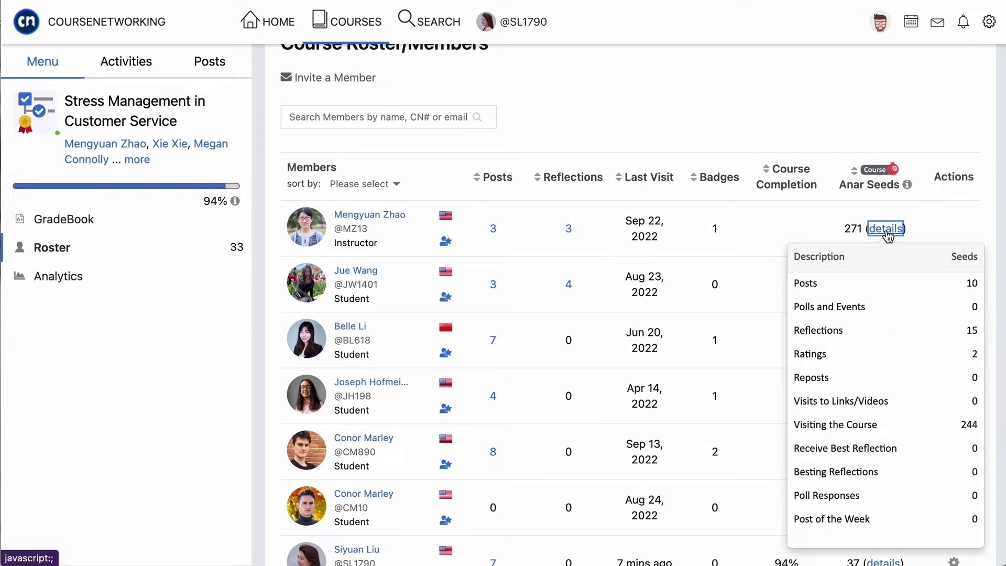
{"action": "left_click", "coordinate": [960, 217]}
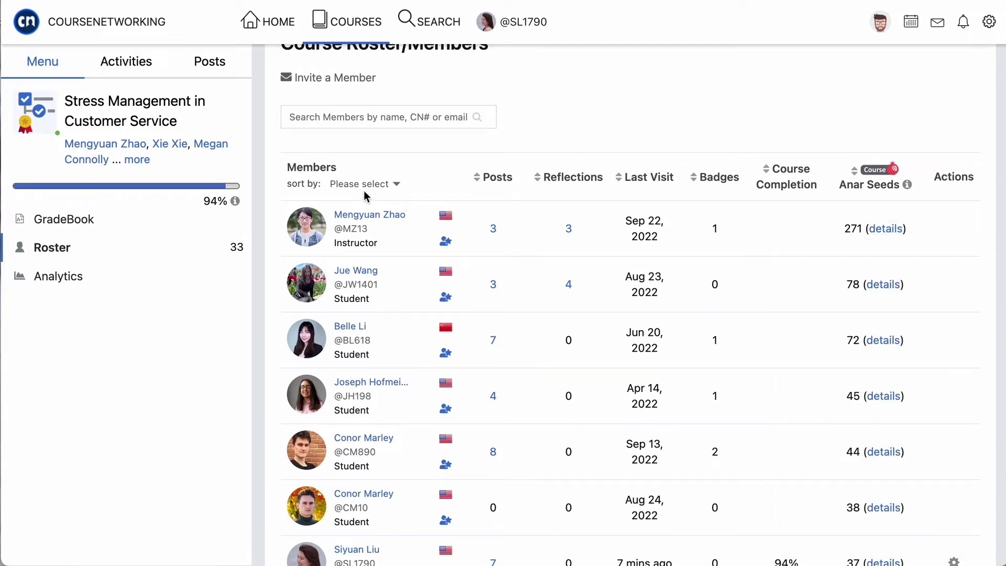
- Review course Analytics: Course Visits, Activity Analytics and Grade Analytics showing 80% versus the average
{"action": "left_click", "coordinate": [72, 279]}
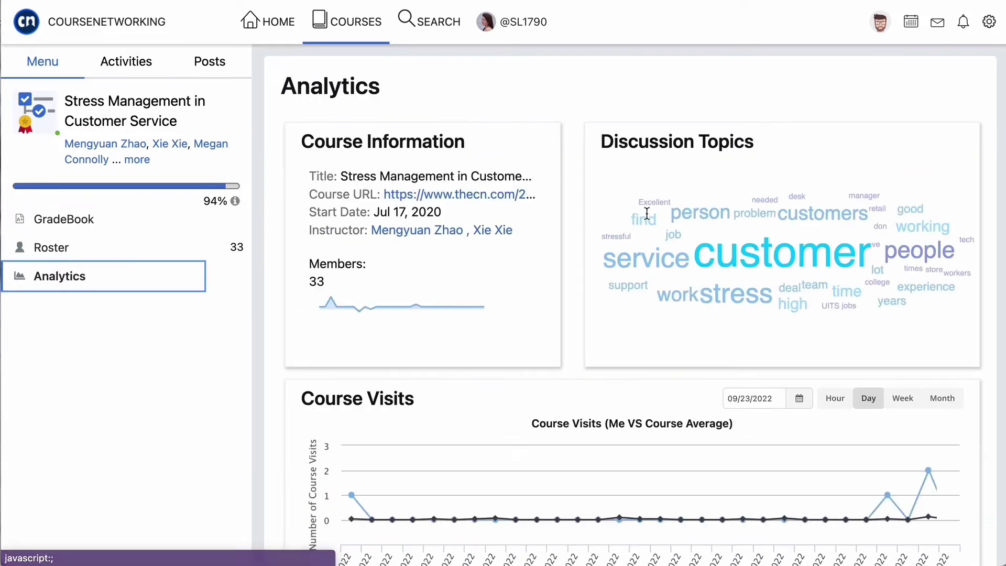
{"action": "scroll", "coordinate": [967, 155], "scroll_direction": "down", "scroll_amount": 1}
{"action": "scroll", "coordinate": [966, 155], "scroll_direction": "down", "scroll_amount": 3}
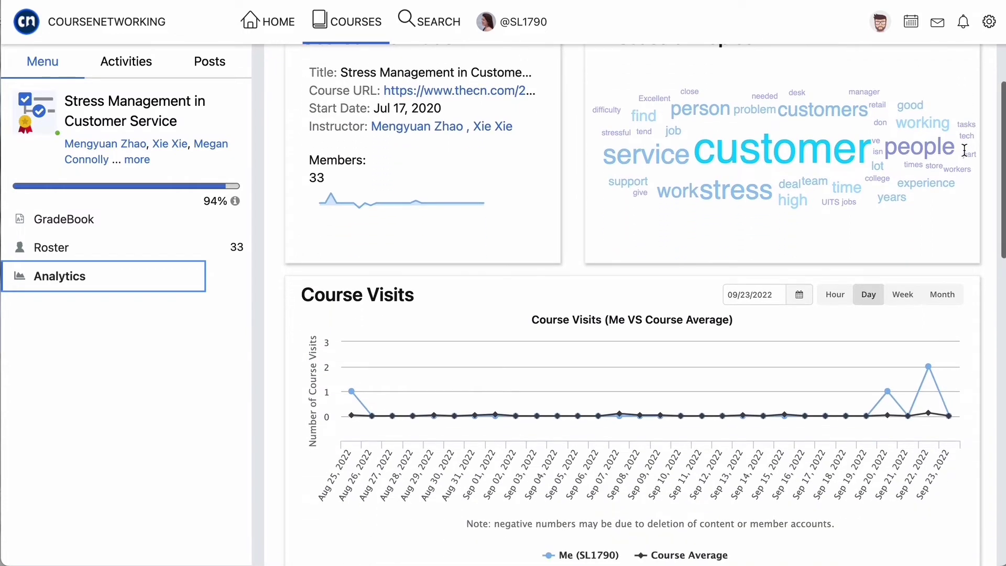
{"action": "scroll", "coordinate": [964, 152], "scroll_direction": "down", "scroll_amount": 4}
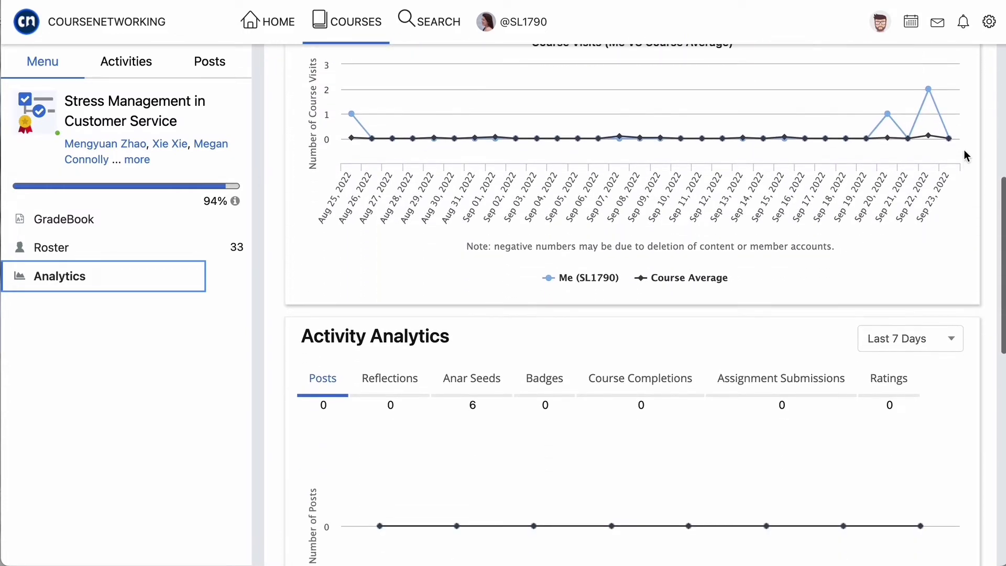
{"action": "scroll", "coordinate": [966, 155], "scroll_direction": "down", "scroll_amount": 5}
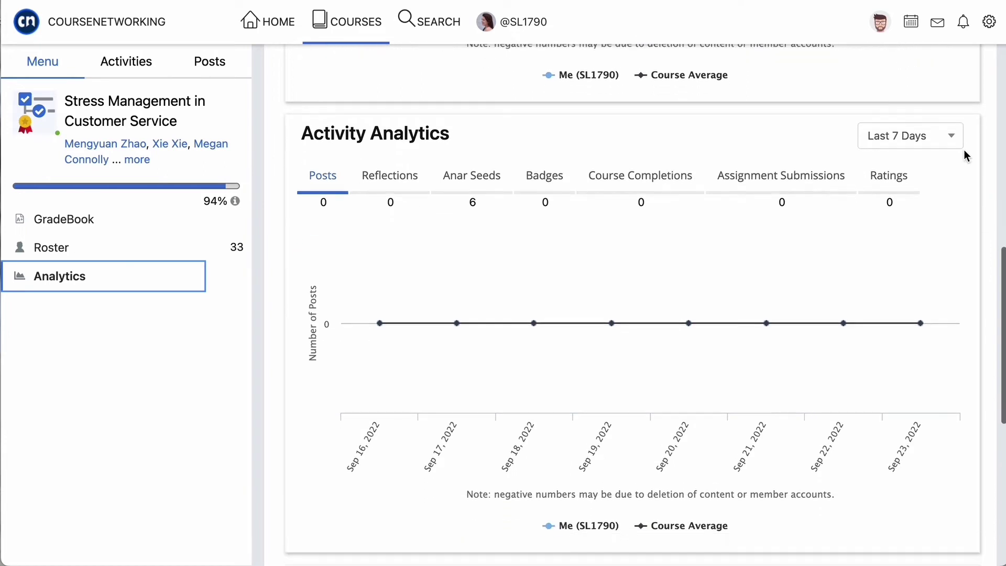
{"action": "scroll", "coordinate": [966, 155], "scroll_direction": "down", "scroll_amount": 4}
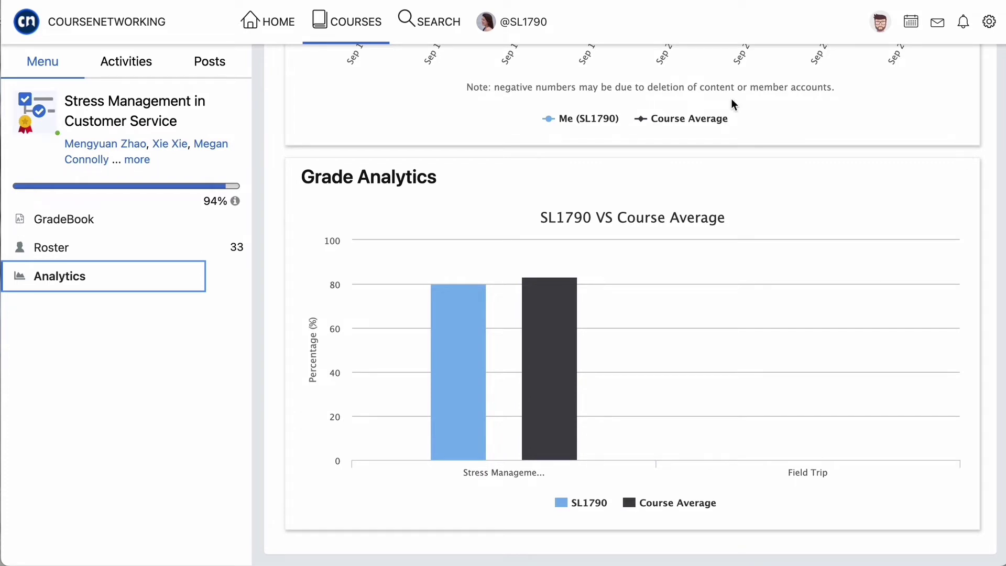
- Show the course Post Feed and scroll down through the posts
{"action": "left_click", "coordinate": [208, 69]}
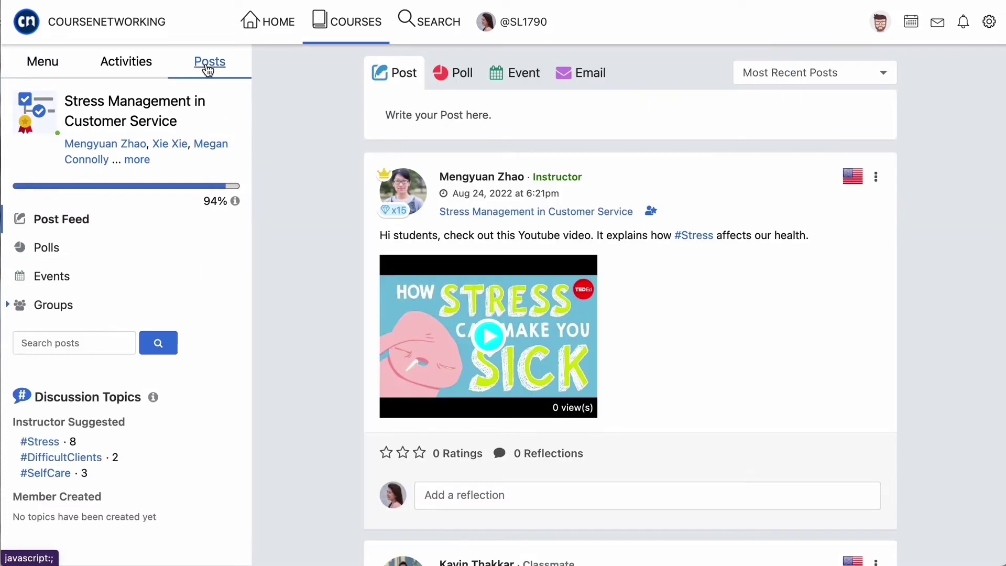
{"action": "scroll", "coordinate": [590, 233], "scroll_direction": "down", "scroll_amount": 2}
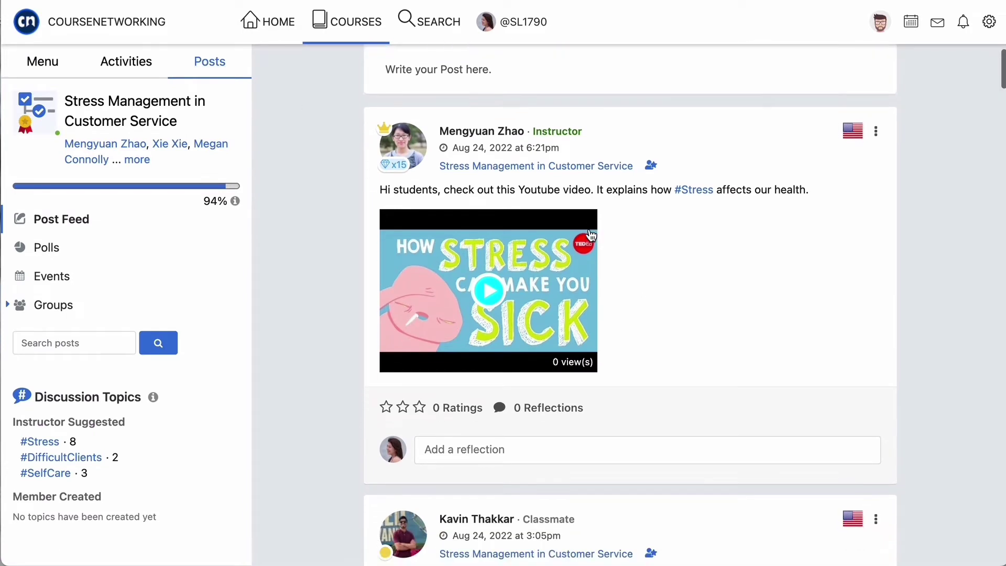
{"action": "scroll", "coordinate": [590, 233], "scroll_direction": "down", "scroll_amount": 3}
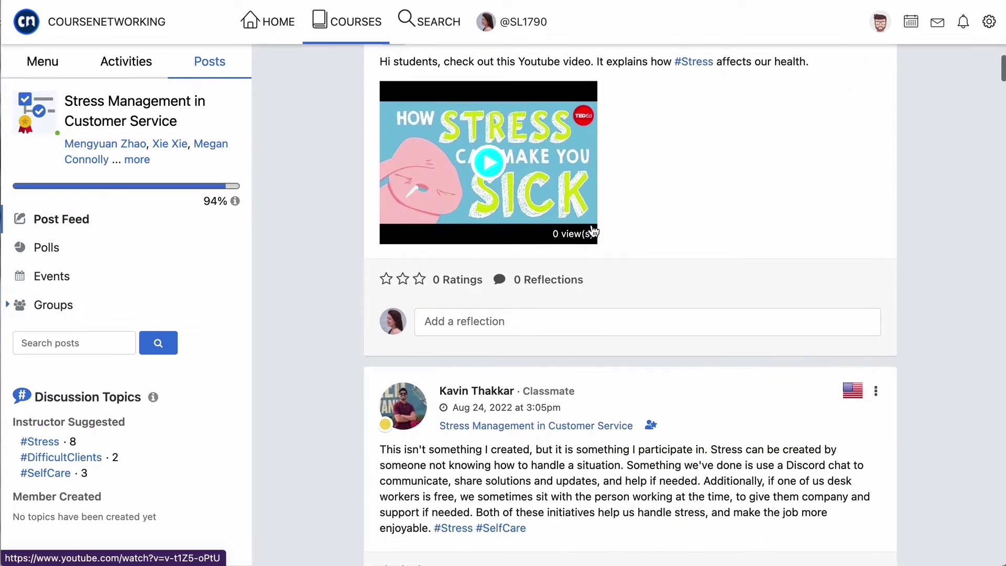
{"action": "scroll", "coordinate": [593, 231], "scroll_direction": "down", "scroll_amount": 7}
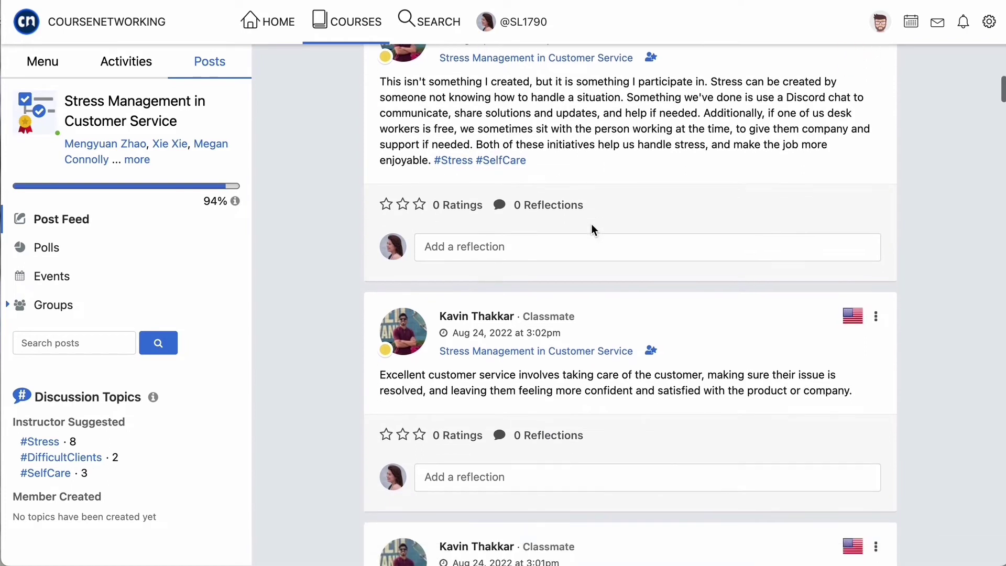
{"action": "scroll", "coordinate": [592, 226], "scroll_direction": "down", "scroll_amount": 8}
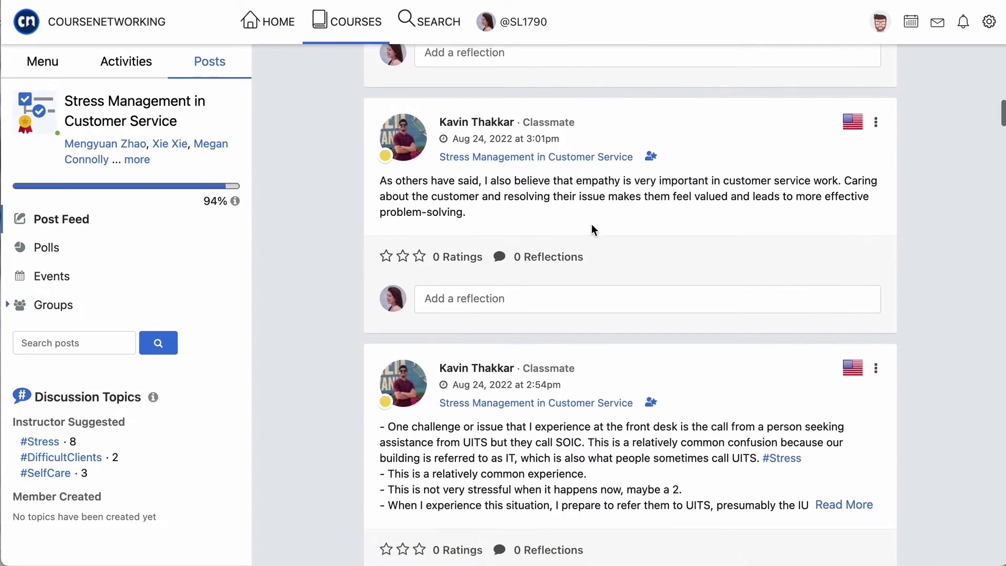
{"action": "scroll", "coordinate": [594, 230], "scroll_direction": "down", "scroll_amount": 1}
- Sort the feed by Most Recent Reflection instead of Most Recent Posts
{"action": "scroll", "coordinate": [592, 227], "scroll_direction": "up", "scroll_amount": 5}
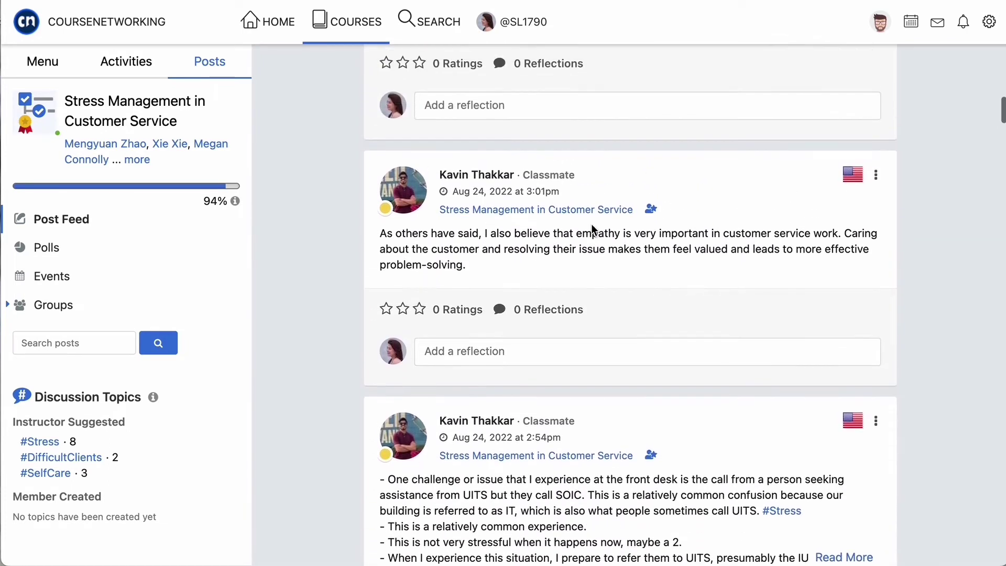
{"action": "scroll", "coordinate": [593, 228], "scroll_direction": "up", "scroll_amount": 17}
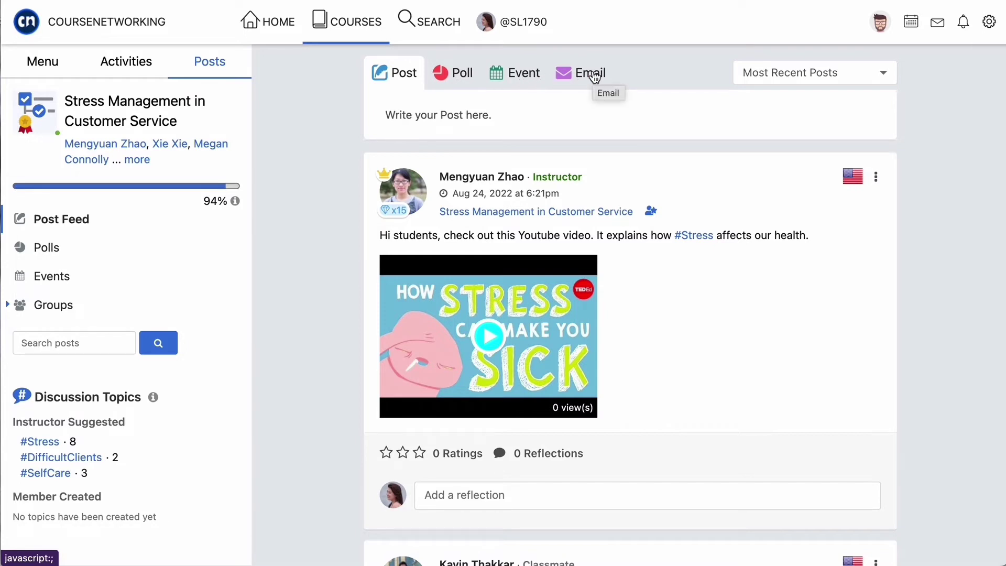
{"action": "left_click", "coordinate": [875, 73]}
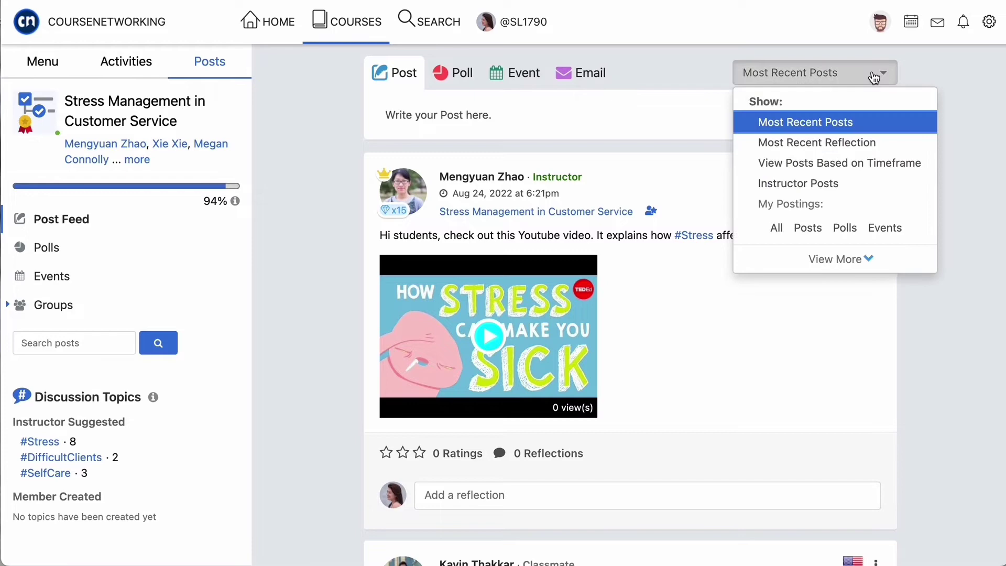
{"action": "left_click", "coordinate": [834, 146]}
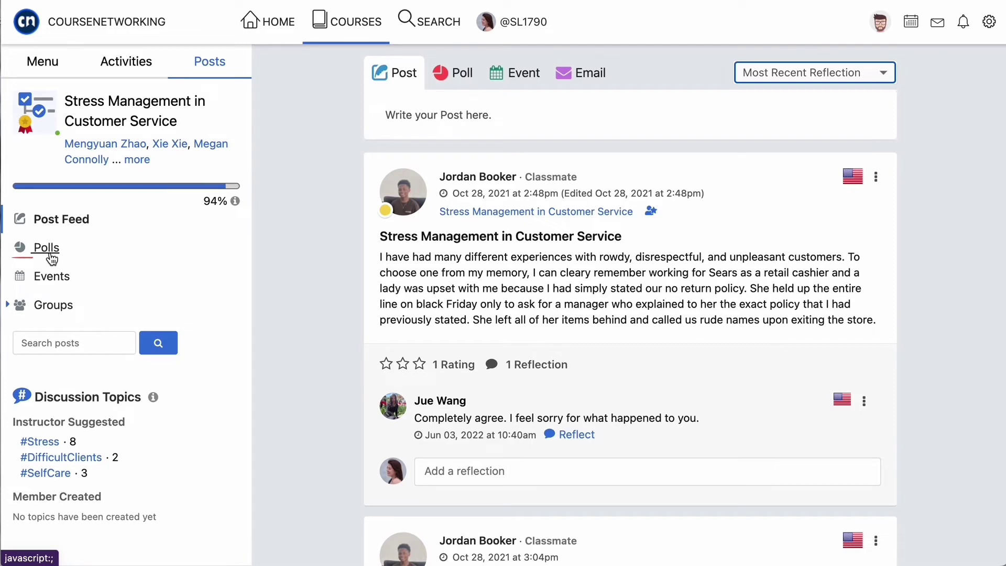
- List the groups in this course
{"action": "left_click", "coordinate": [50, 309]}
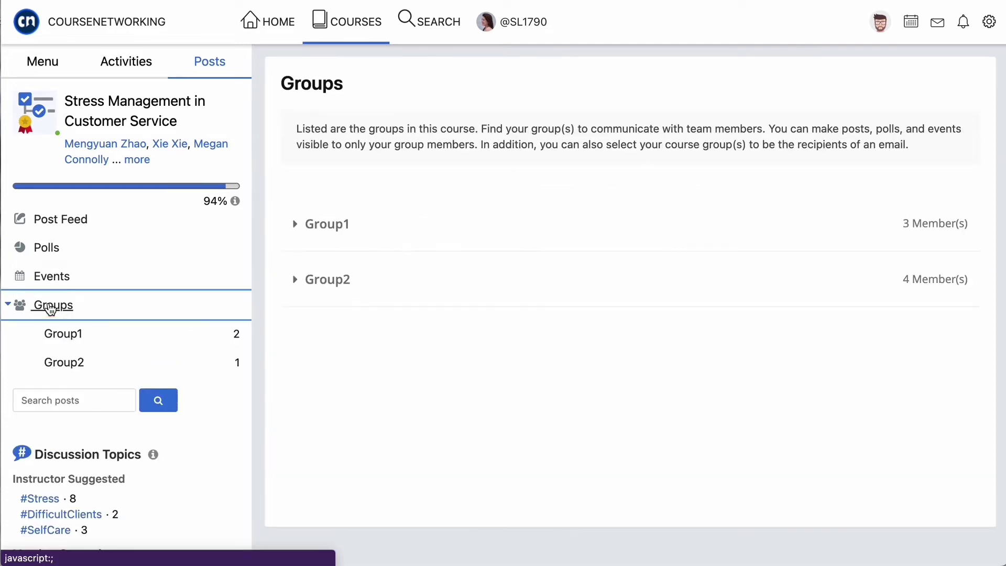
{"action": "scroll", "coordinate": [57, 367], "scroll_direction": "down", "scroll_amount": 1}
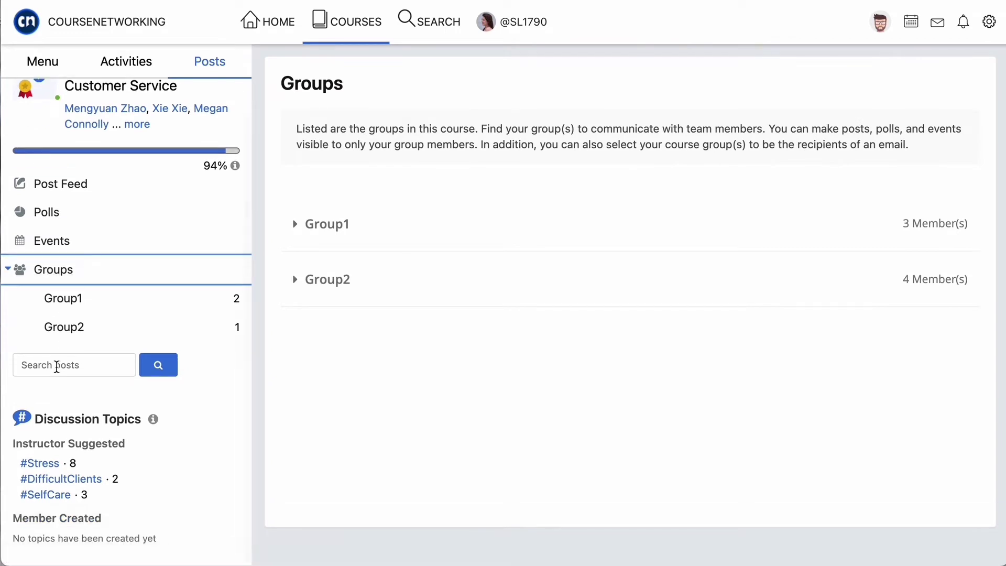
{"action": "left_click", "coordinate": [73, 365]}
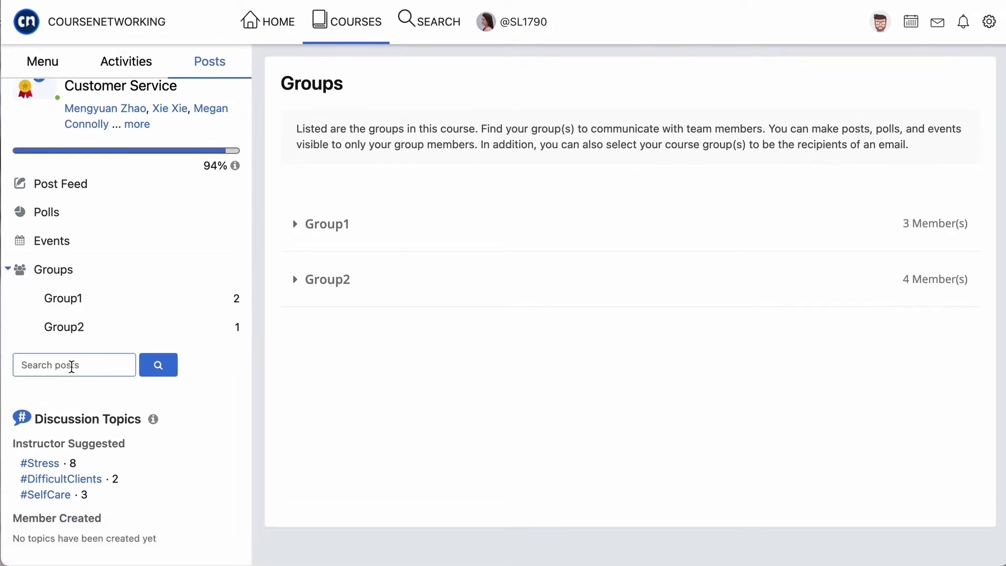
- Filter posts by #Stress, #DifficultClients, then #SelfCare, and scroll the #SelfCare results
{"action": "left_click", "coordinate": [49, 463]}
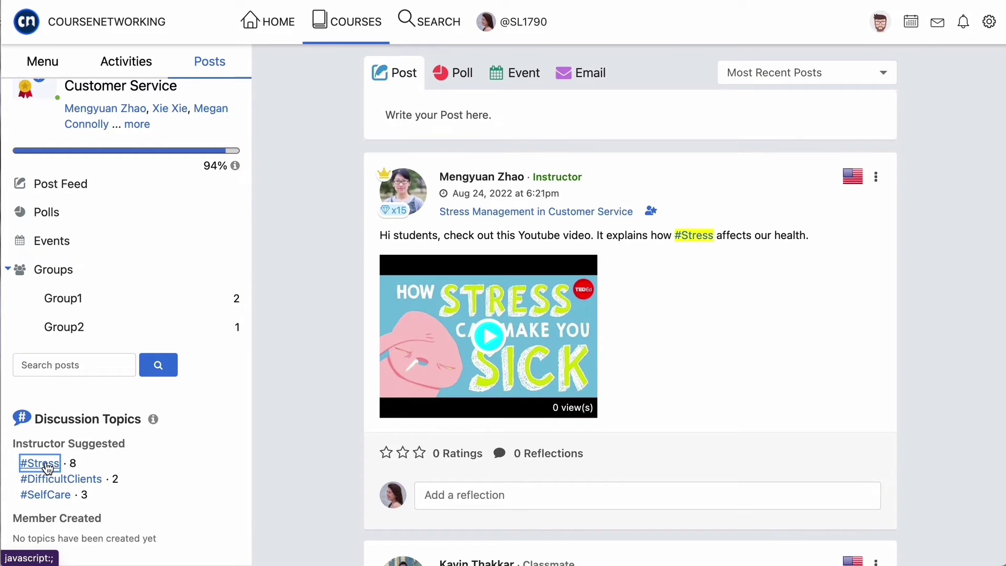
{"action": "left_click", "coordinate": [52, 479]}
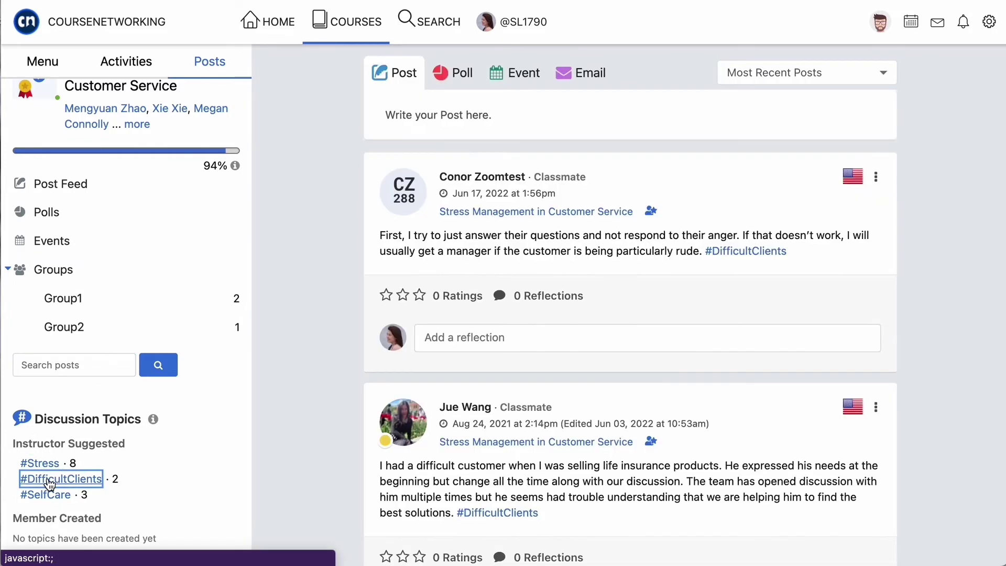
{"action": "left_click", "coordinate": [50, 498]}
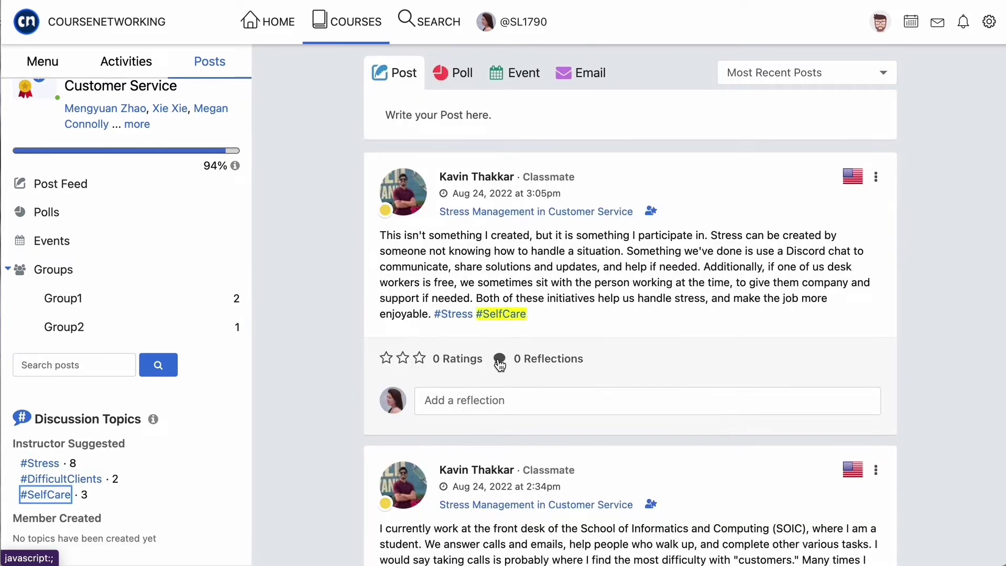
{"action": "scroll", "coordinate": [499, 363], "scroll_direction": "down", "scroll_amount": 5}
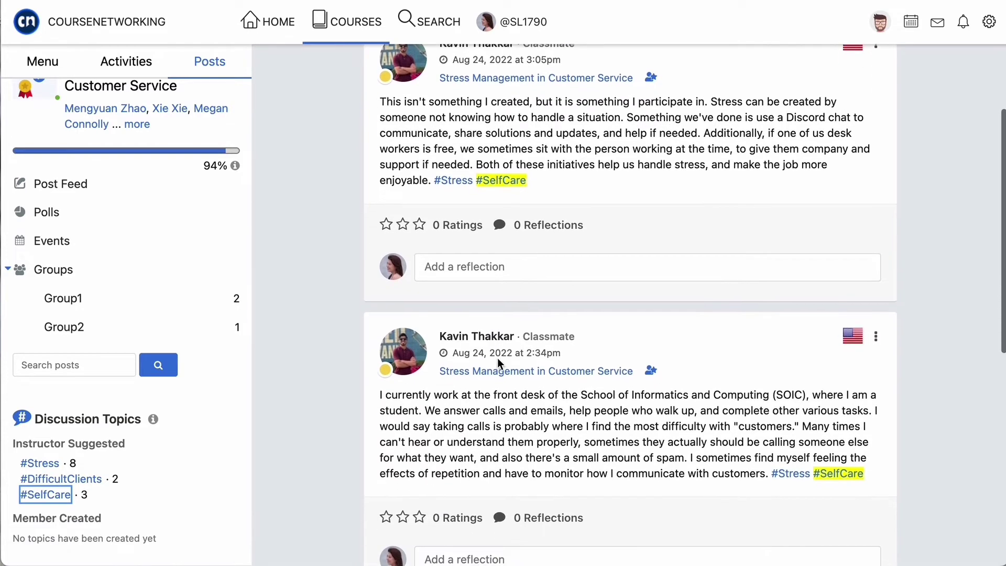
{"action": "scroll", "coordinate": [498, 358], "scroll_direction": "down", "scroll_amount": 1}
{"action": "scroll", "coordinate": [498, 359], "scroll_direction": "down", "scroll_amount": 2}
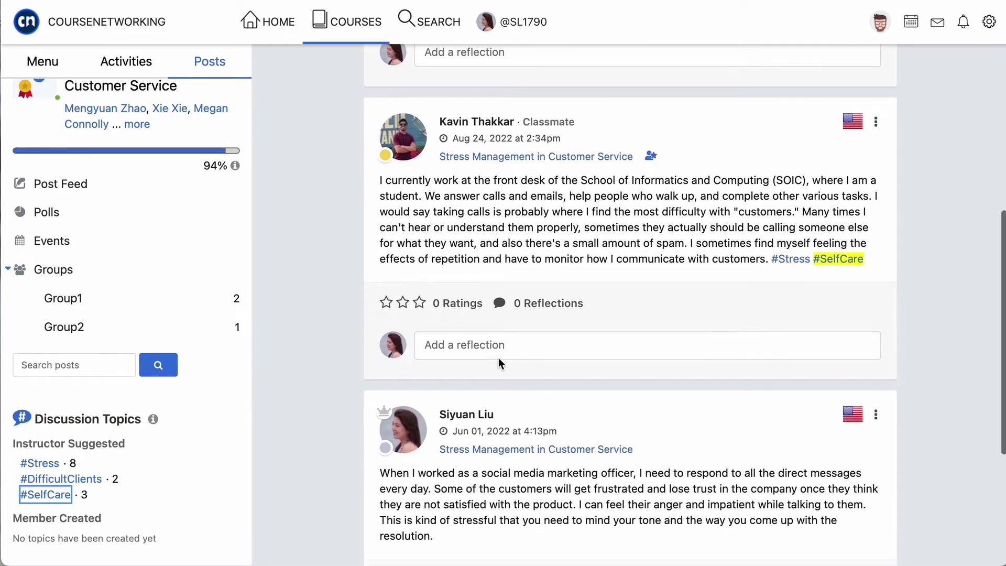
{"action": "scroll", "coordinate": [498, 357], "scroll_direction": "down", "scroll_amount": 3}
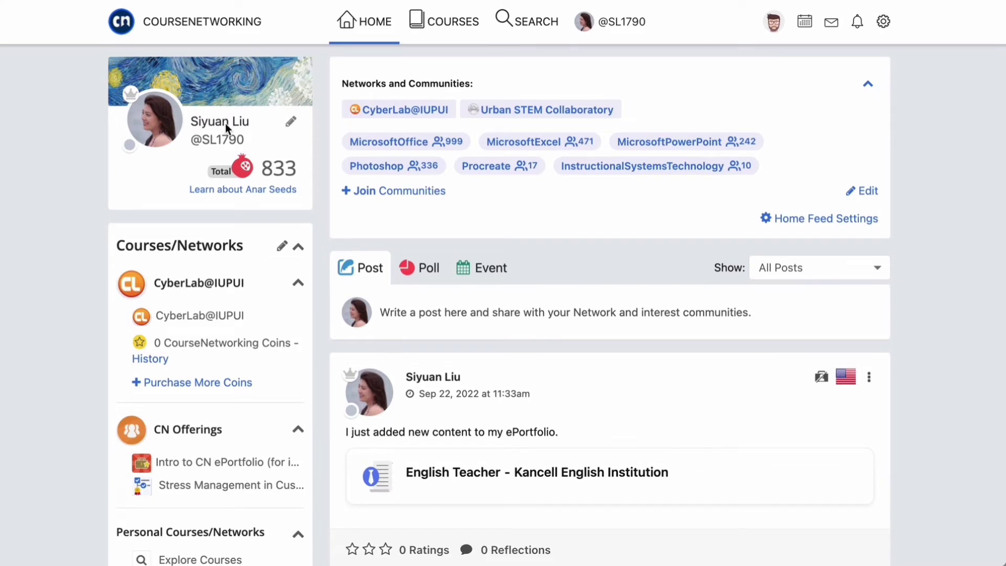
- Open the user's ePortfolio from the pencil icon beside the profile name
{"action": "left_click", "coordinate": [291, 121]}
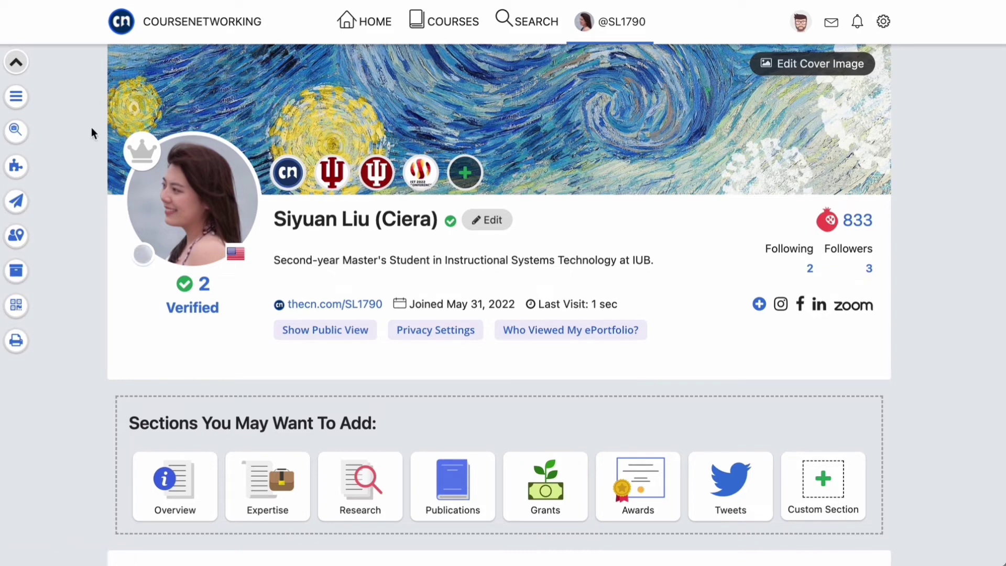
- Enter Sort Sections from the side menu and try Change Title on the About section
{"action": "left_click", "coordinate": [16, 98]}
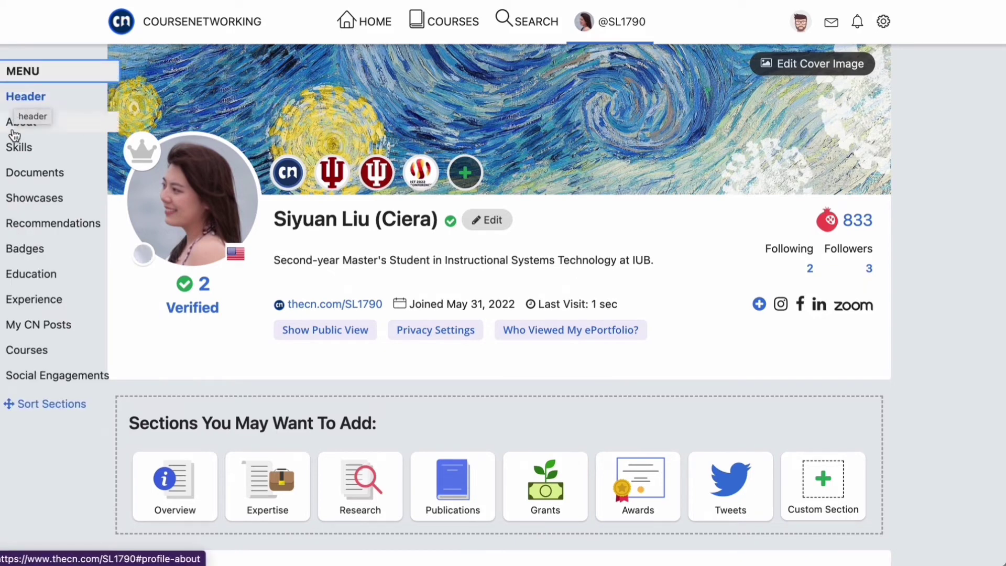
{"action": "left_click", "coordinate": [34, 398]}
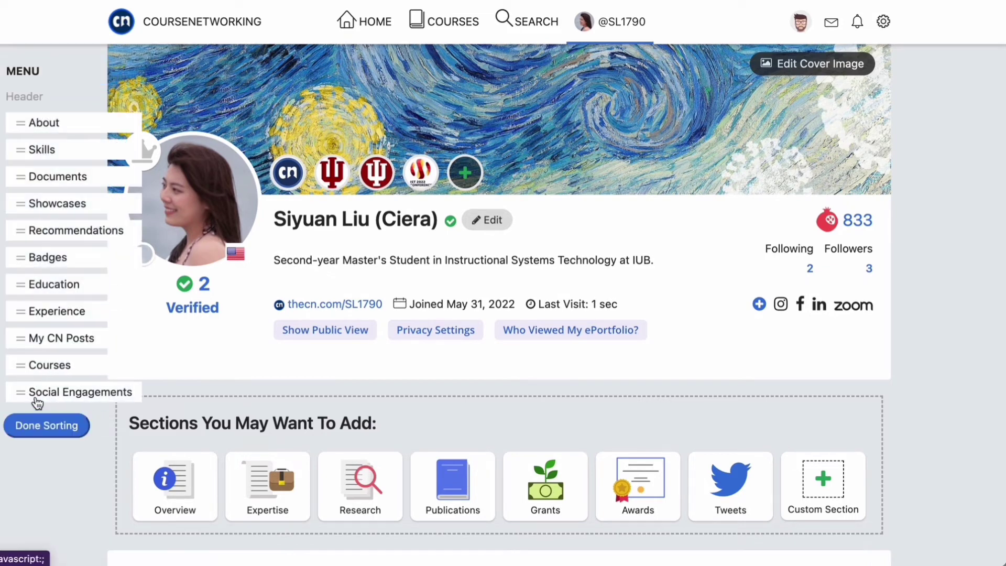
{"action": "scroll", "coordinate": [186, 401], "scroll_direction": "down", "scroll_amount": 3}
{"action": "left_click", "coordinate": [244, 456]}
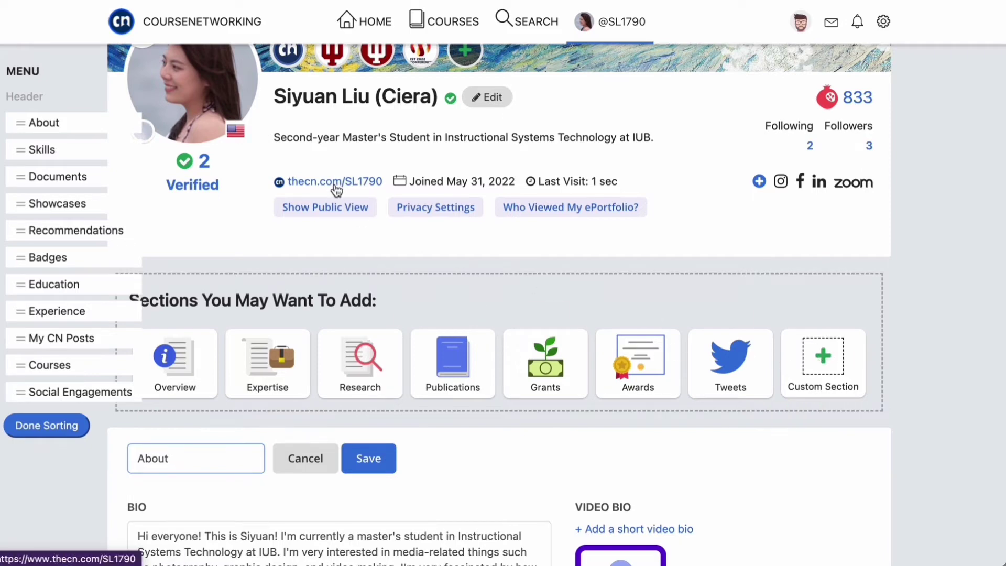
- Finish sorting and open the Edit Cover Image dialog requiring 990px by 190px
{"action": "left_click", "coordinate": [26, 98]}
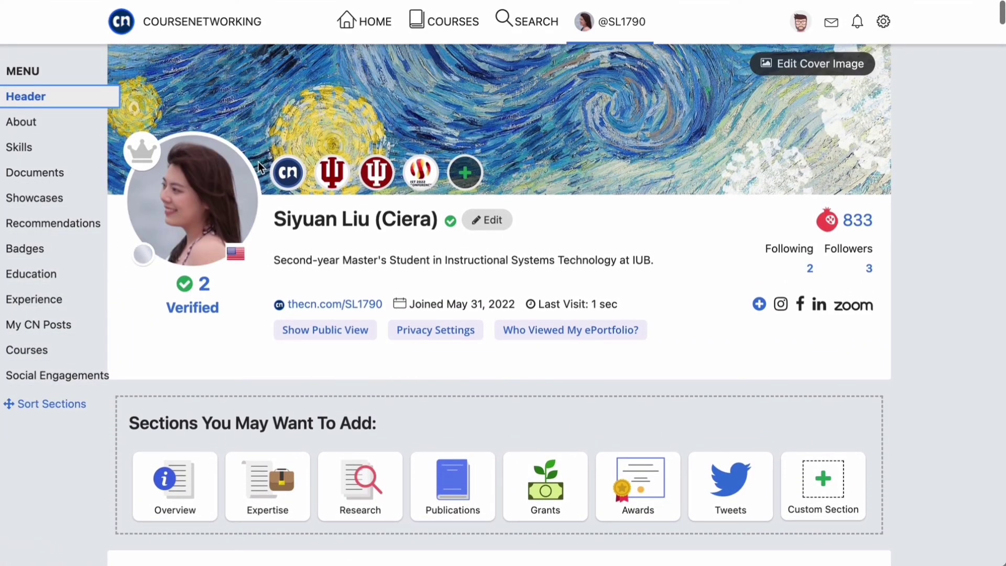
{"action": "mouse_move", "coordinate": [236, 178]}
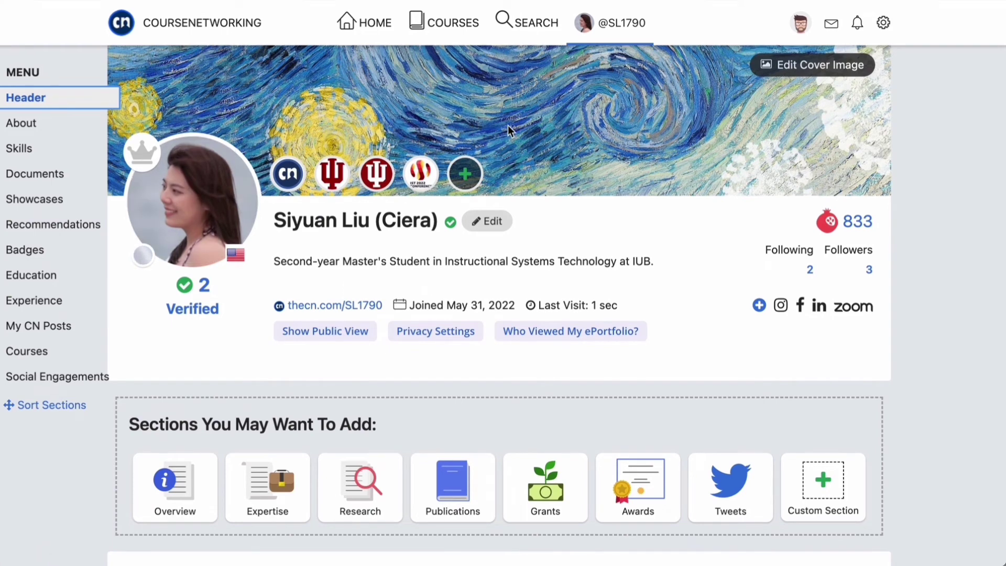
{"action": "left_click", "coordinate": [822, 63]}
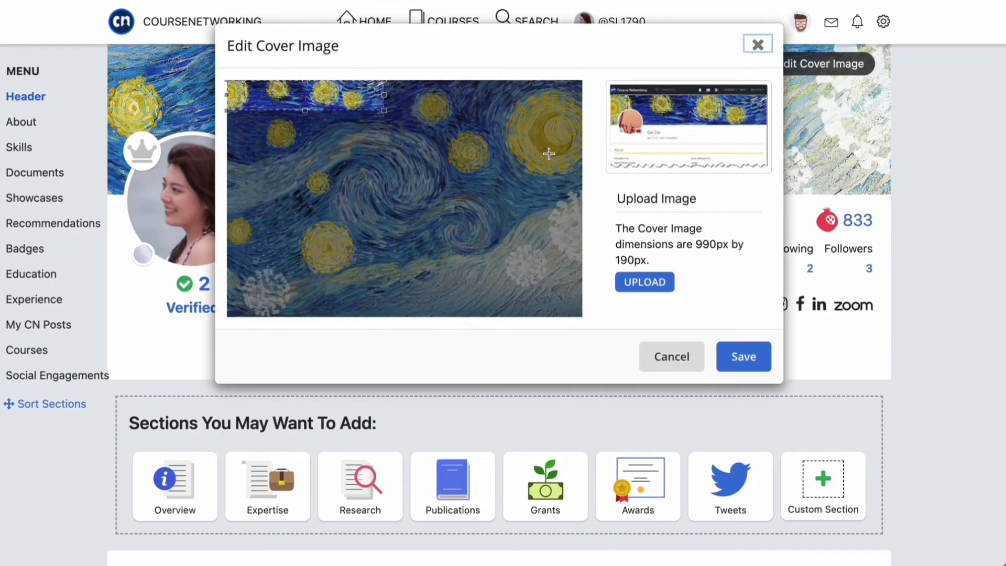
- Browse Google Image but cancel, leaving the cover unchanged, then view the header's affiliation badges
{"action": "left_click", "coordinate": [643, 281]}
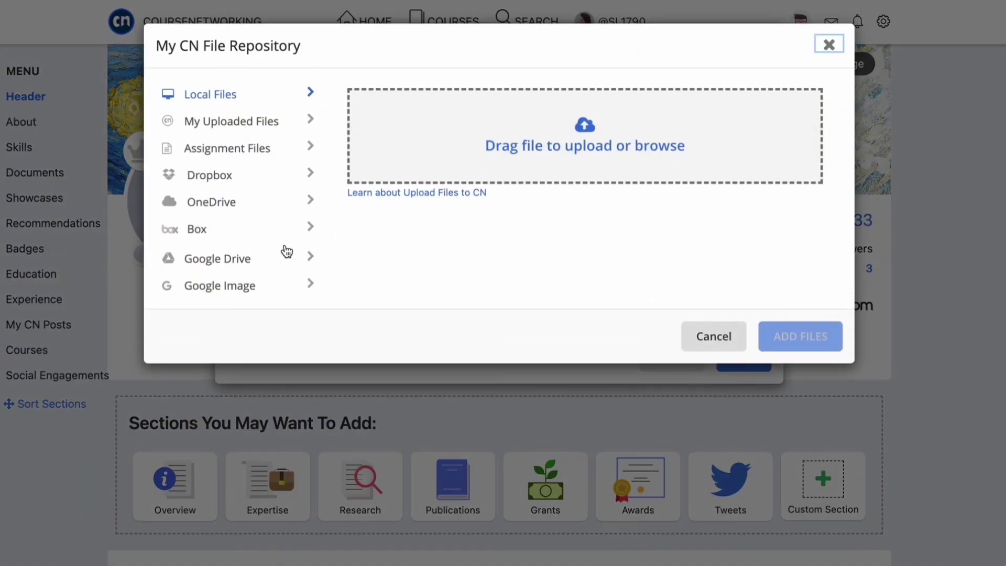
{"action": "left_click", "coordinate": [242, 286]}
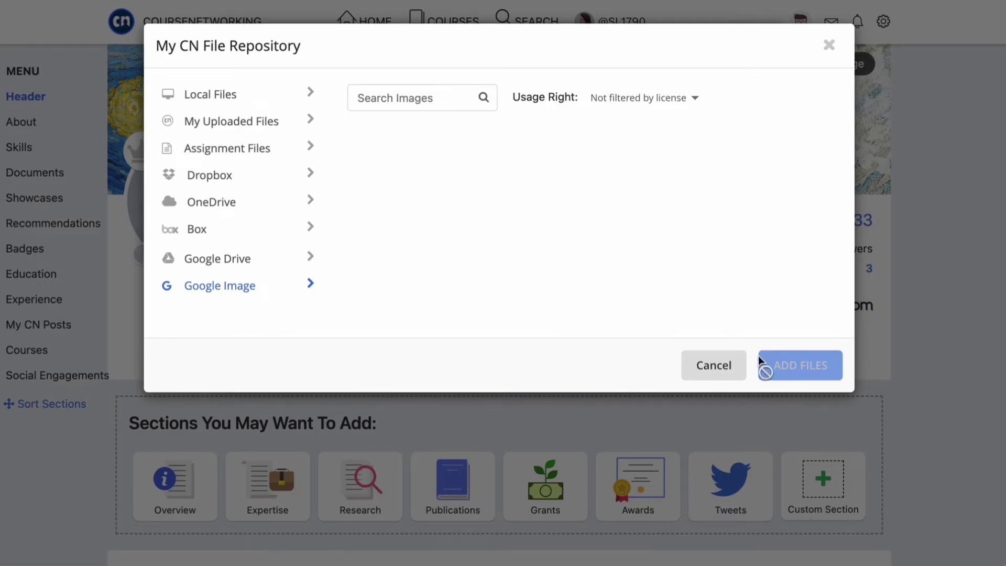
{"action": "left_click", "coordinate": [715, 372]}
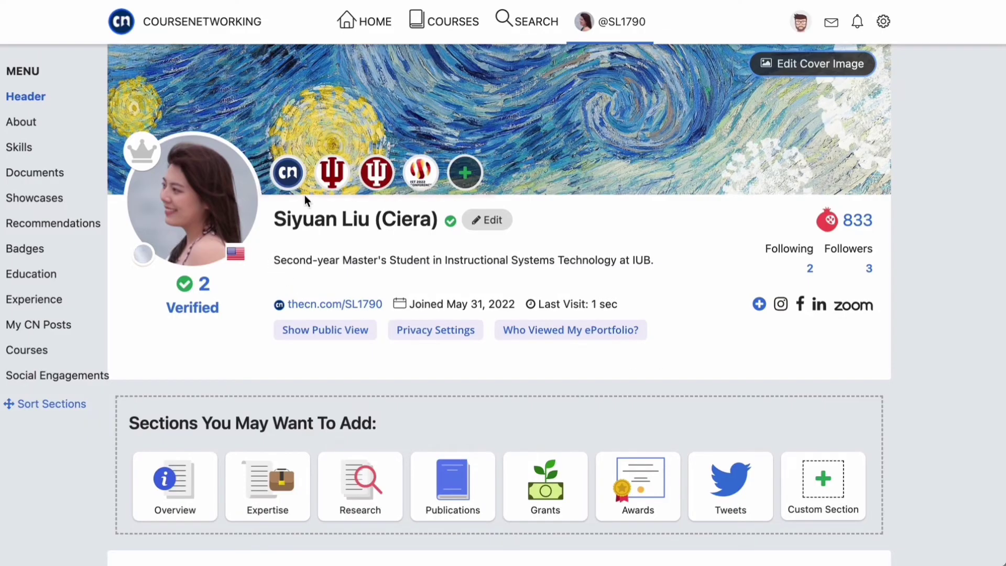
{"action": "mouse_move", "coordinate": [290, 177]}
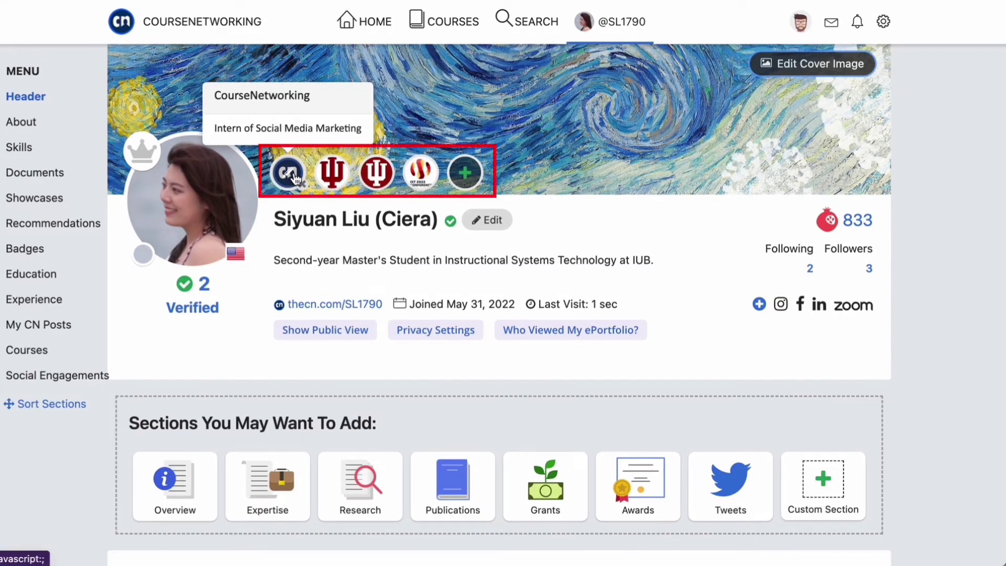
{"action": "mouse_move", "coordinate": [331, 177]}
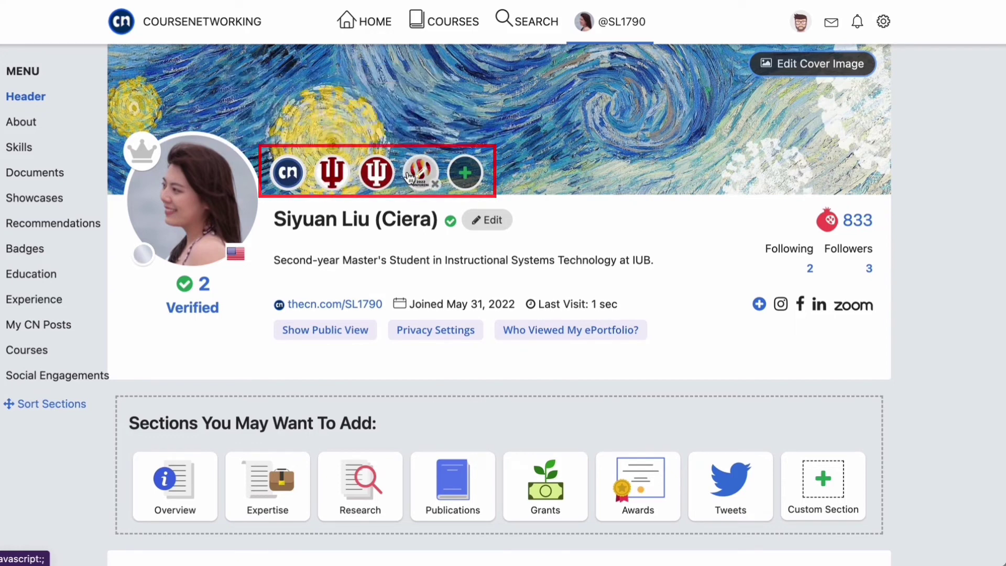
{"action": "mouse_move", "coordinate": [428, 178]}
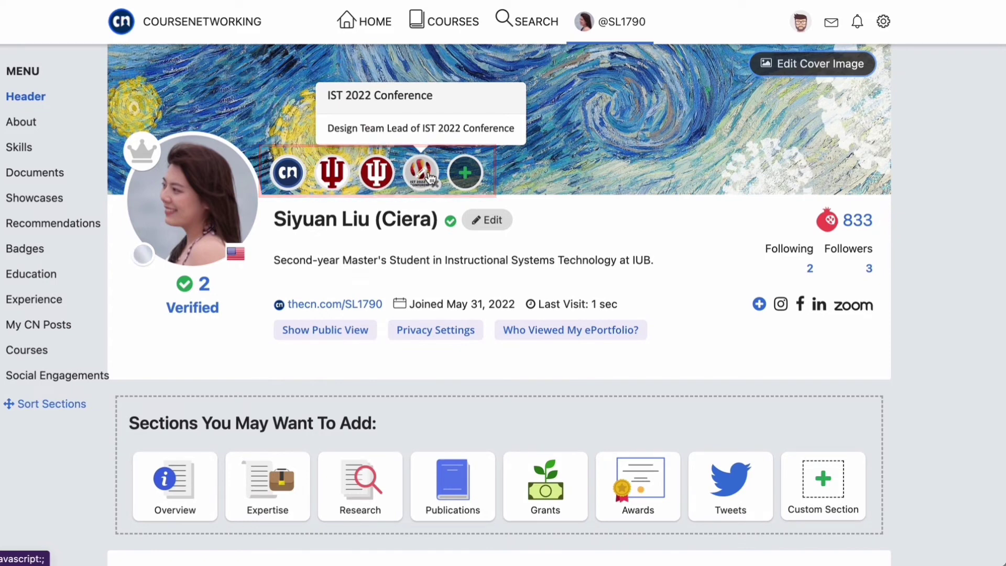
- Open the Anar Seeds explanation and scroll through its table of ePortfolio activity rewards
{"action": "left_click", "coordinate": [828, 223]}
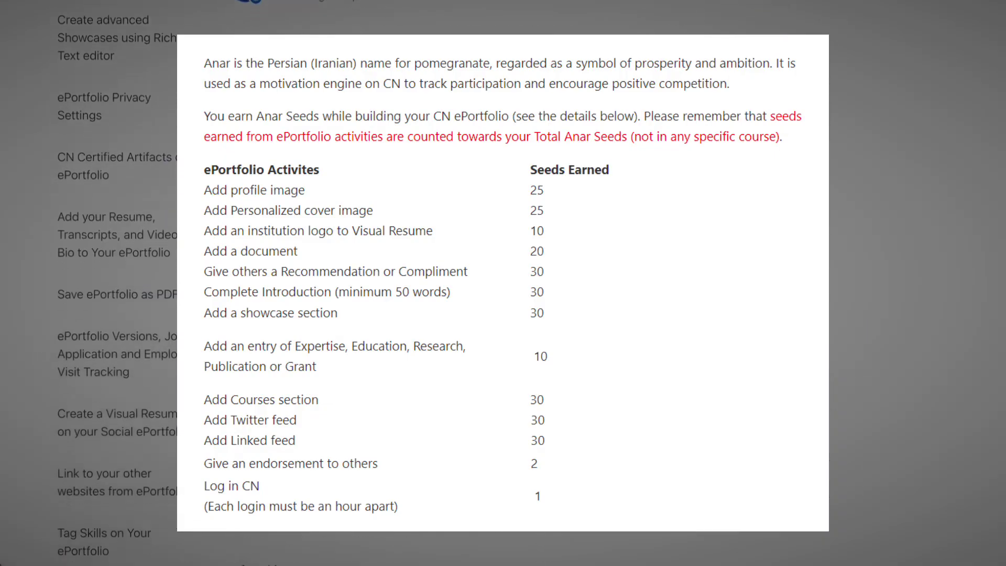
{"action": "scroll", "coordinate": [503, 282], "scroll_direction": "down", "scroll_amount": 4}
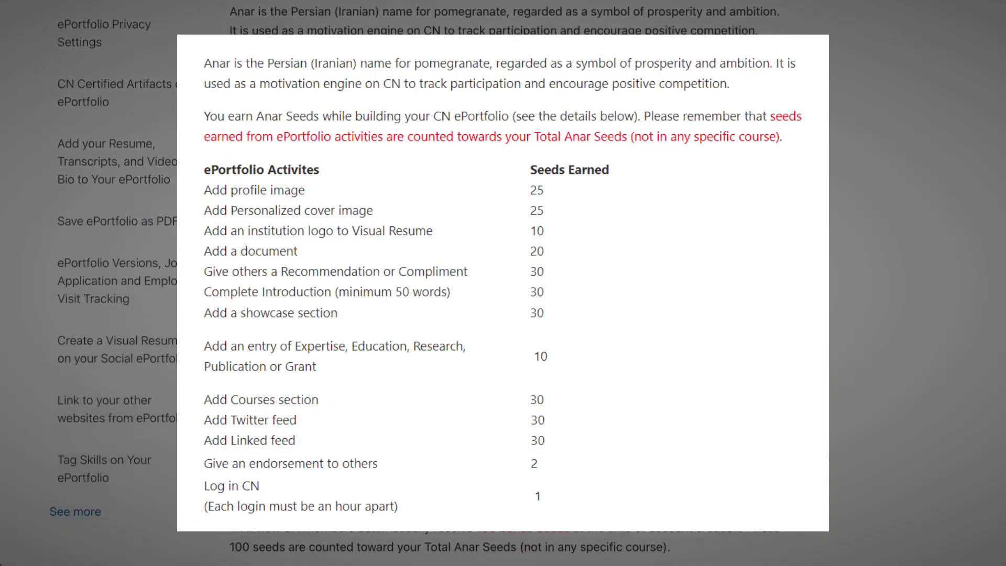
{"action": "scroll", "coordinate": [502, 283], "scroll_direction": "down", "scroll_amount": 10}
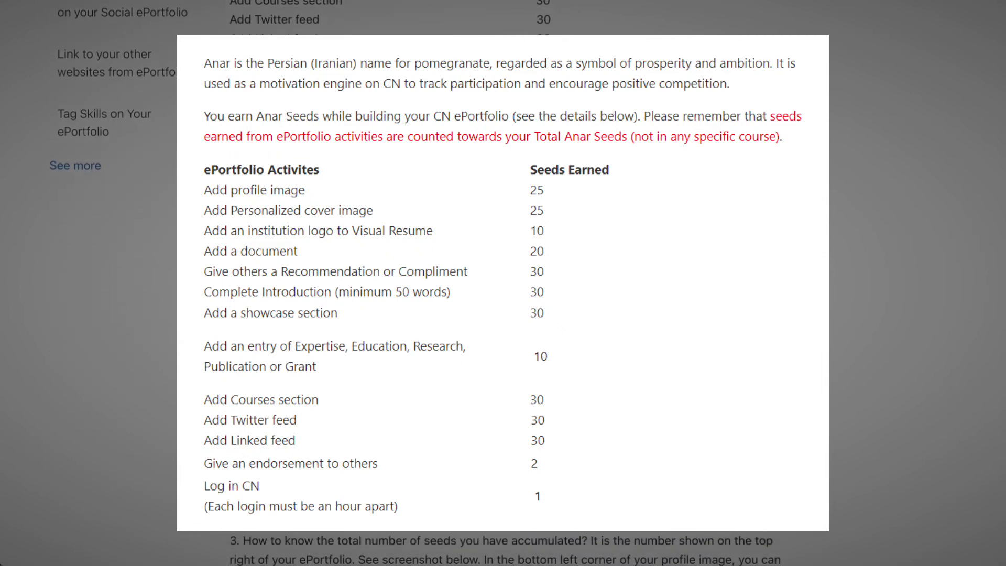
{"action": "scroll", "coordinate": [503, 282], "scroll_direction": "down", "scroll_amount": 5}
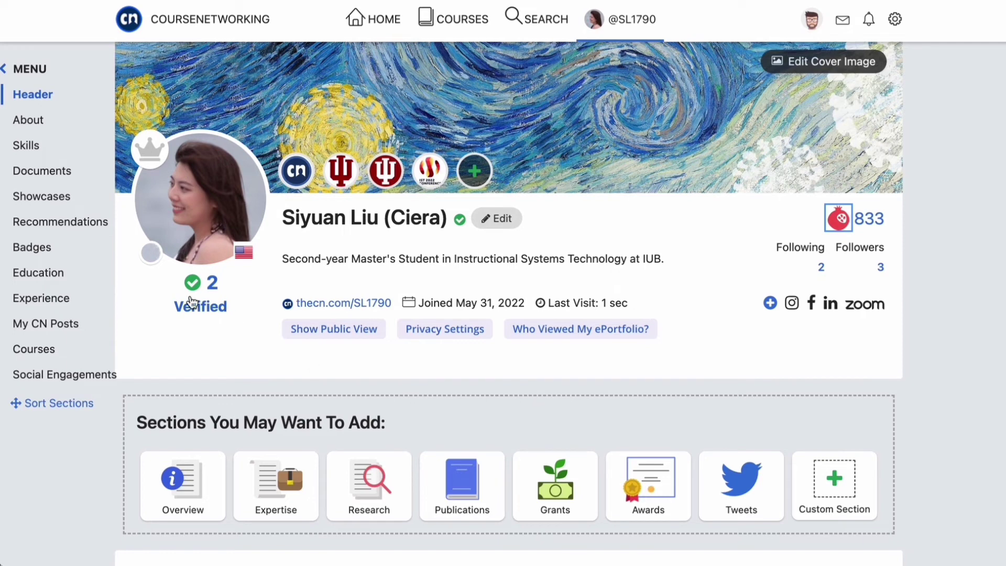
- Scroll to the About section and open the resume editing form's visibility dropdown
{"action": "mouse_move", "coordinate": [151, 251]}
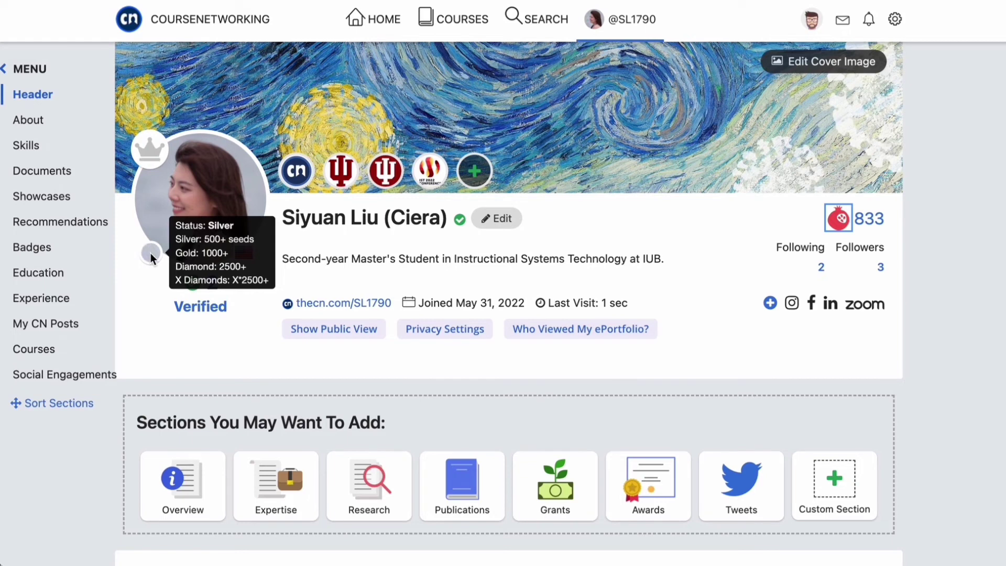
{"action": "mouse_move", "coordinate": [244, 253]}
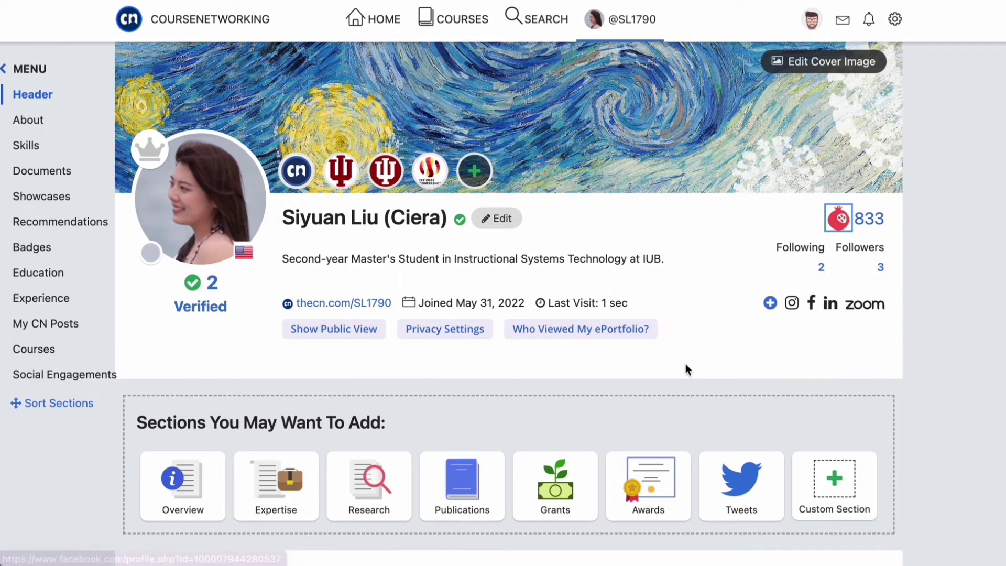
{"action": "scroll", "coordinate": [407, 525], "scroll_direction": "down", "scroll_amount": 5}
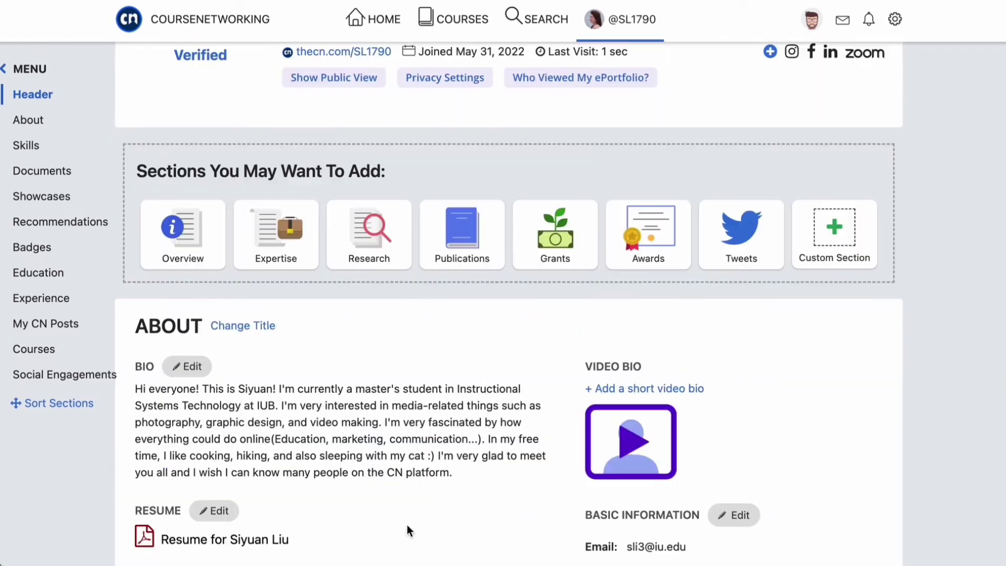
{"action": "scroll", "coordinate": [349, 425], "scroll_direction": "down", "scroll_amount": 2}
{"action": "scroll", "coordinate": [350, 425], "scroll_direction": "down", "scroll_amount": 3}
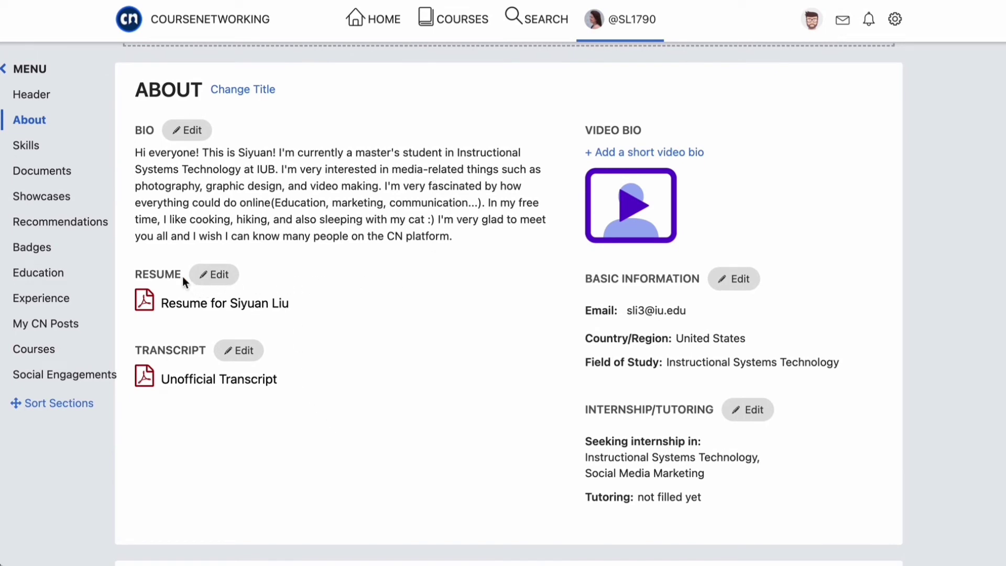
{"action": "left_click", "coordinate": [222, 276]}
{"action": "left_click", "coordinate": [394, 324]}
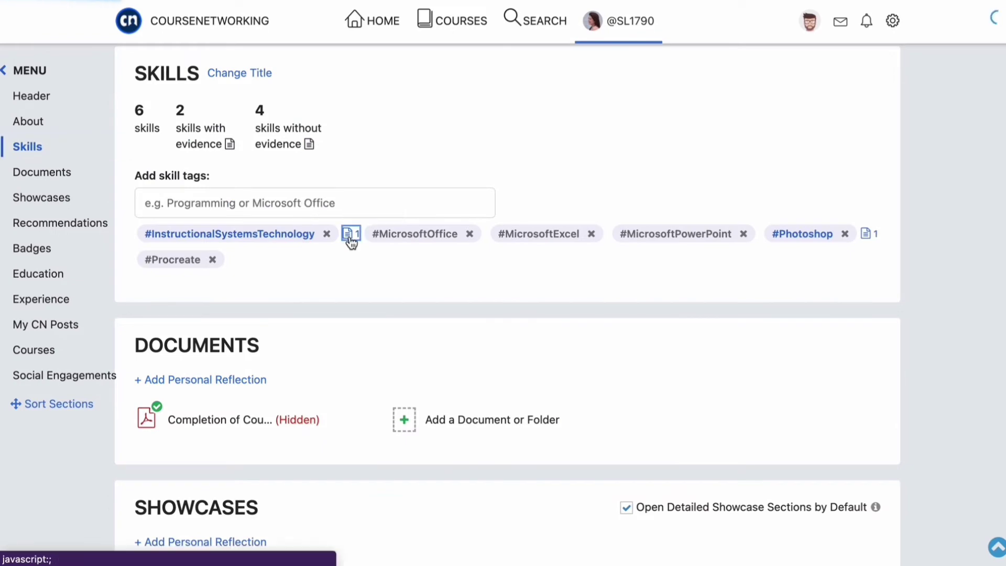
- View the #InstructionalSystemsTechnology Design Work evidence and the list of top users with that skill
{"action": "left_click", "coordinate": [349, 235]}
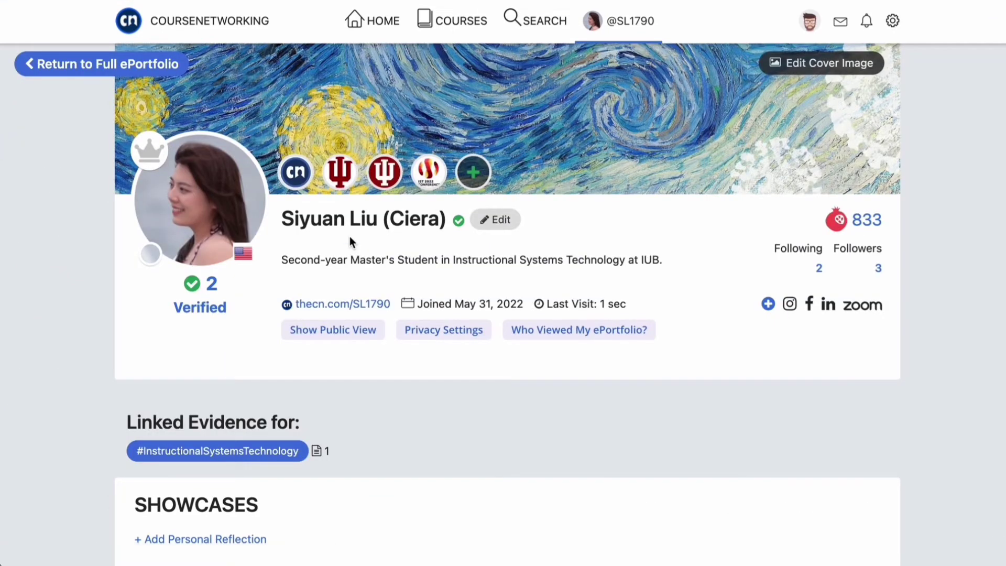
{"action": "scroll", "coordinate": [349, 237], "scroll_direction": "down", "scroll_amount": 7}
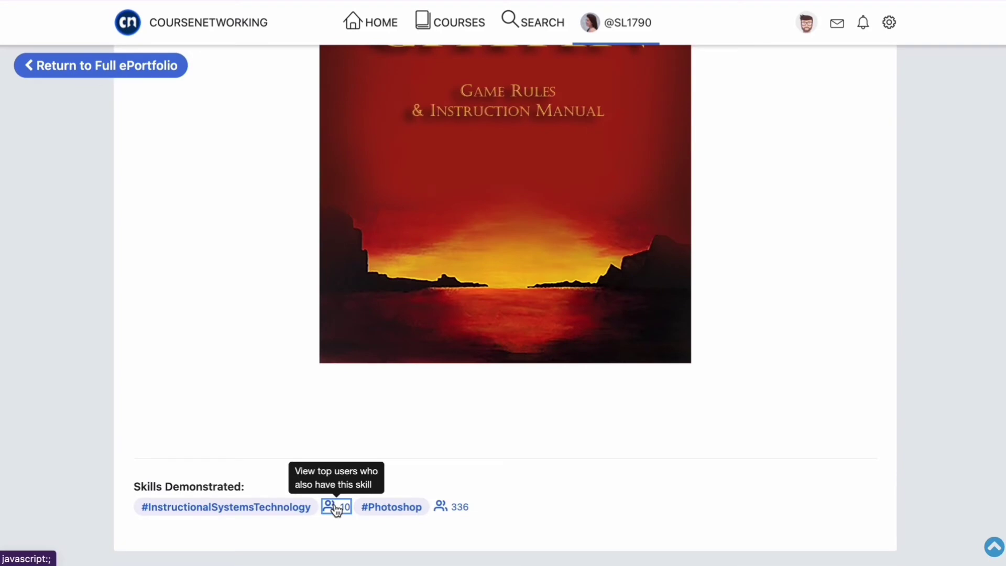
{"action": "left_click", "coordinate": [336, 508]}
{"action": "scroll", "coordinate": [385, 297], "scroll_direction": "down", "scroll_amount": 10}
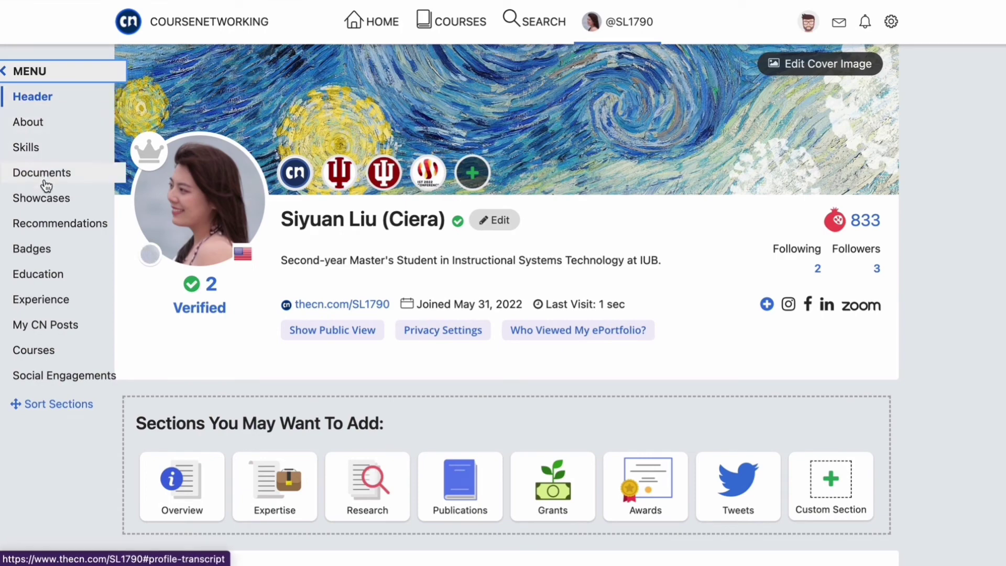
- Preview the Completion of Course certificate PDF in Documents, then close it
{"action": "left_click", "coordinate": [44, 173]}
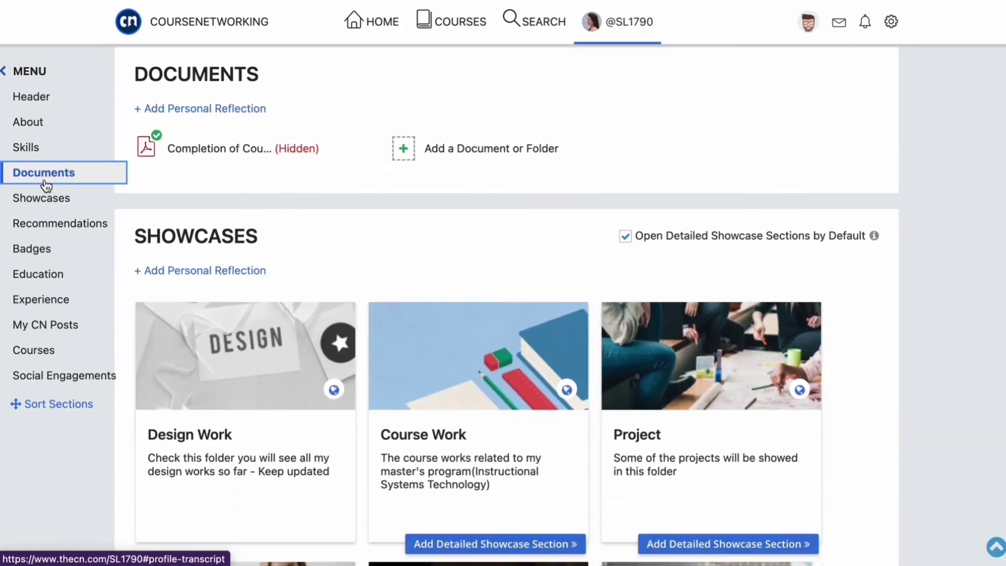
{"action": "left_click", "coordinate": [244, 151]}
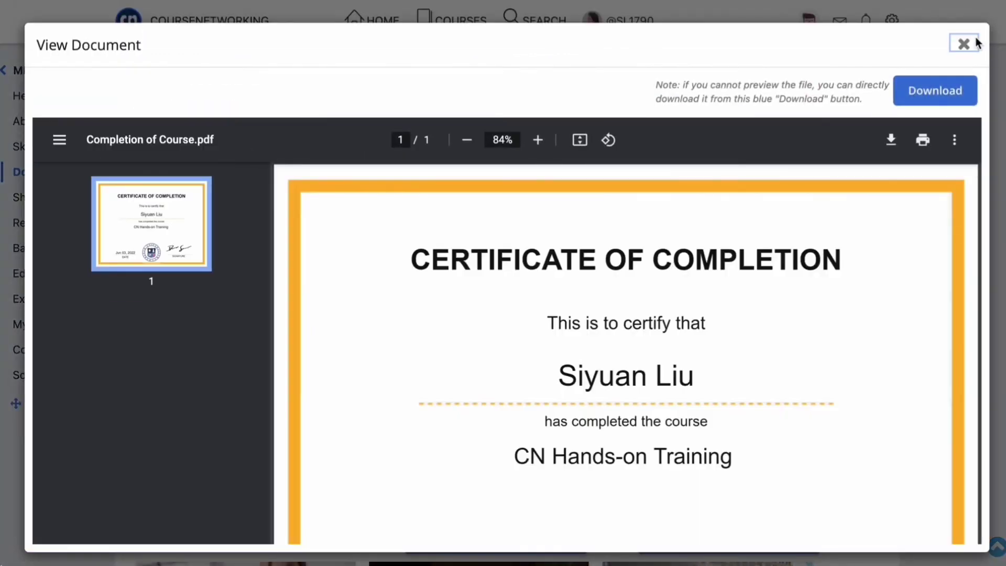
{"action": "left_click", "coordinate": [965, 43]}
- Move through the Showcases section down to the Badges section
{"action": "left_click", "coordinate": [59, 198]}
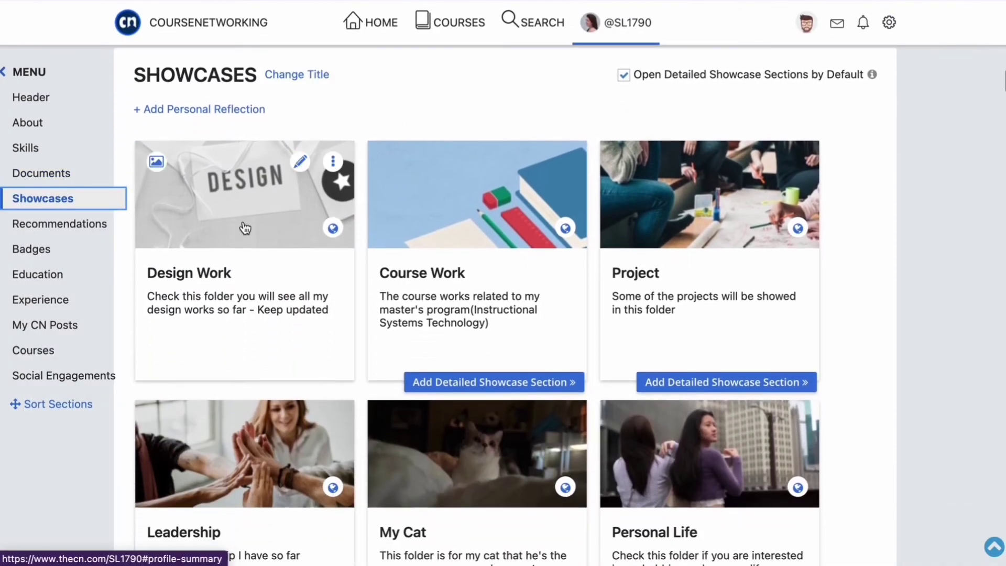
{"action": "scroll", "coordinate": [555, 285], "scroll_direction": "down", "scroll_amount": 3}
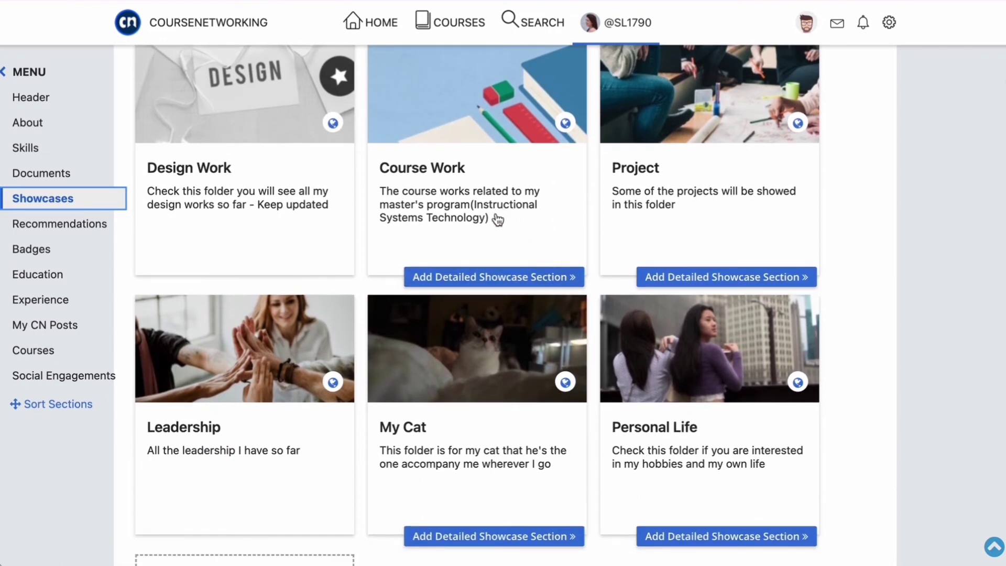
{"action": "left_click", "coordinate": [32, 250]}
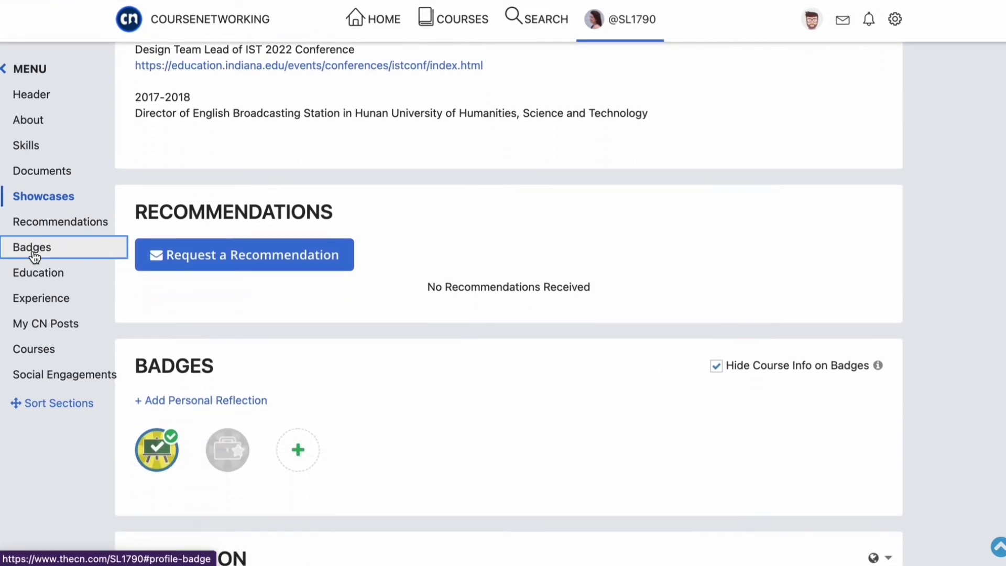
- View the Share Badge options for the verified badge, then dismiss them
{"action": "mouse_move", "coordinate": [171, 139]}
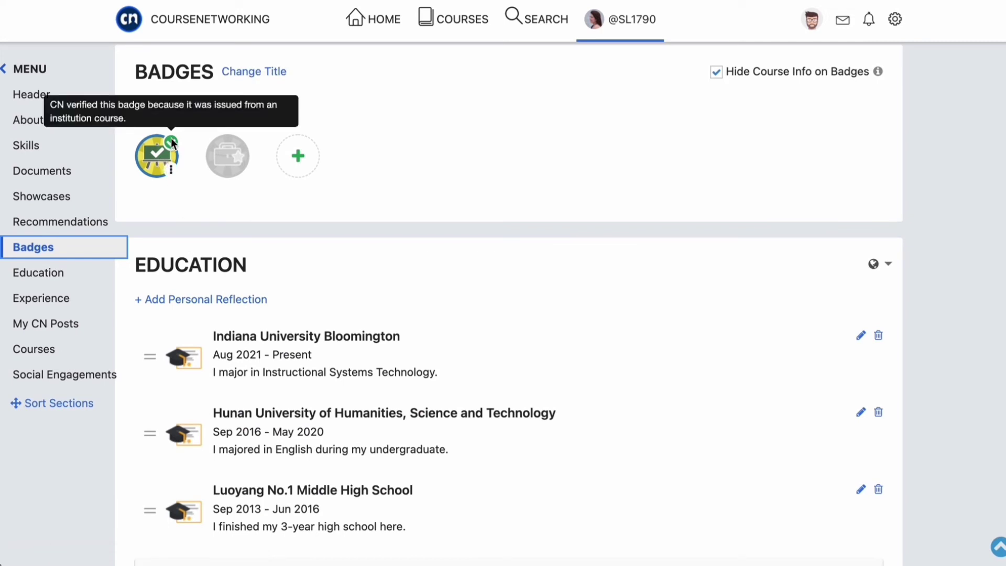
{"action": "left_click", "coordinate": [171, 169]}
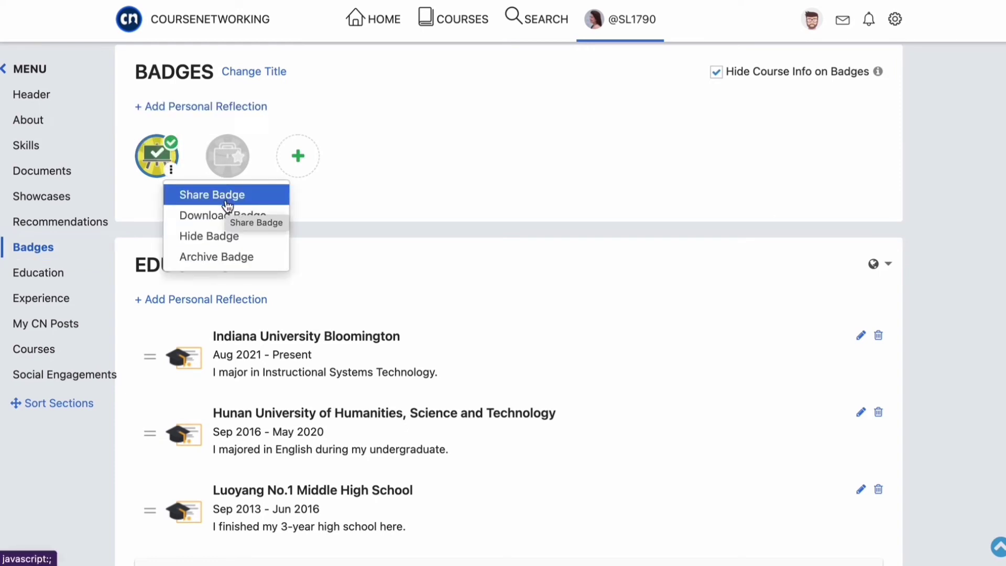
{"action": "left_click", "coordinate": [204, 194]}
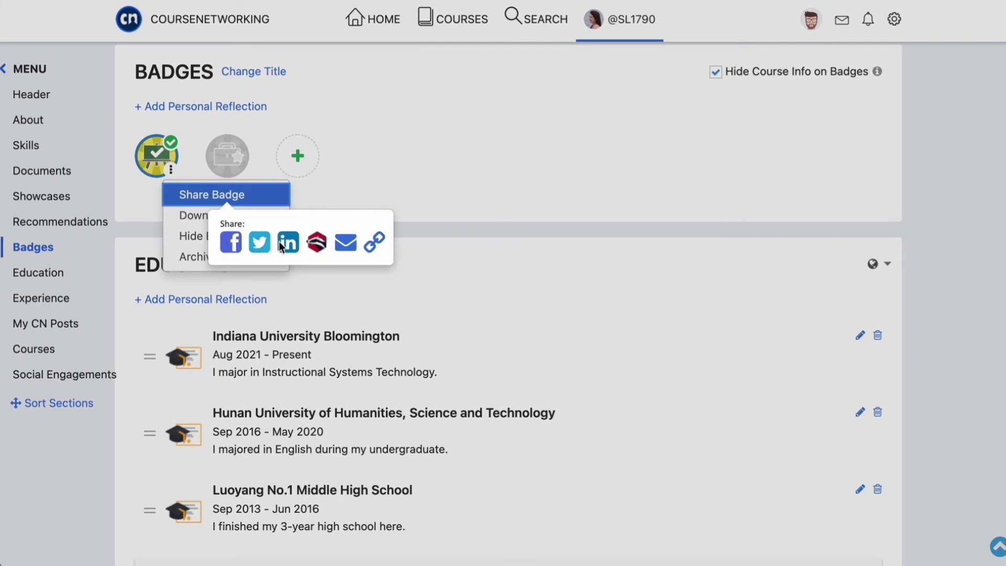
{"action": "left_click", "coordinate": [511, 147]}
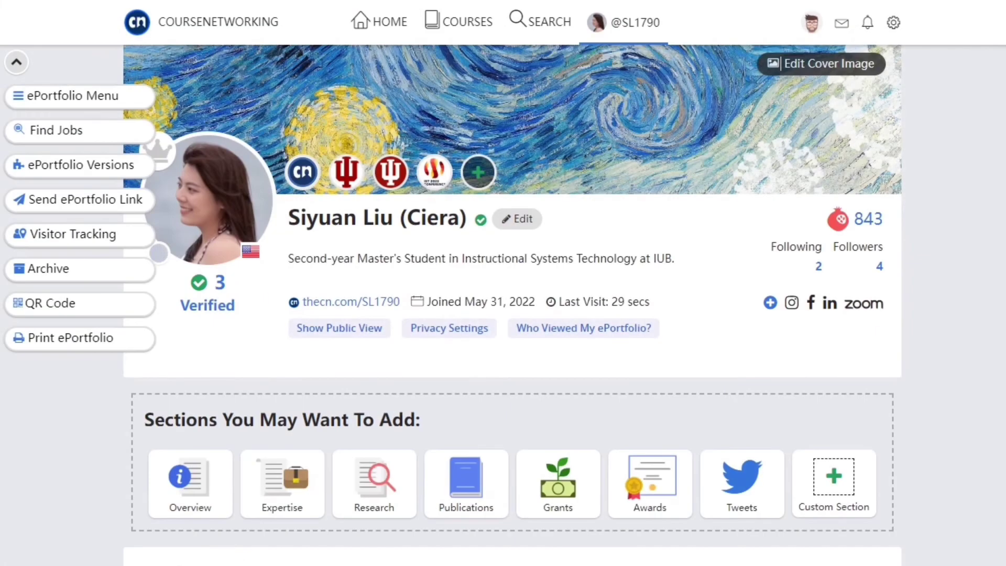
- Scroll down past About, Skills, Documents and Showcases to the two employer recommendations
{"action": "scroll", "coordinate": [159, 253], "scroll_direction": "down", "scroll_amount": 8}
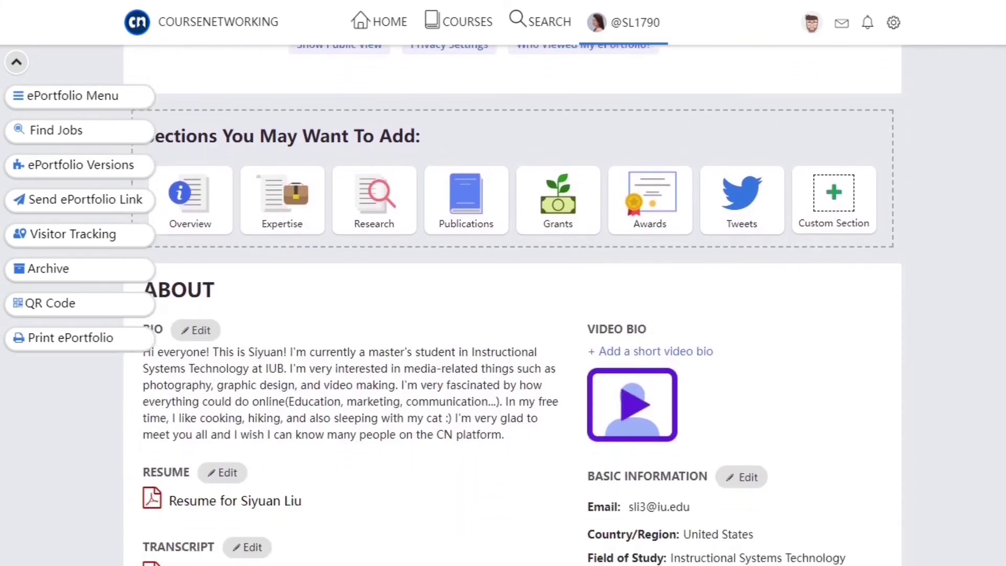
{"action": "scroll", "coordinate": [512, 304], "scroll_direction": "down", "scroll_amount": 7}
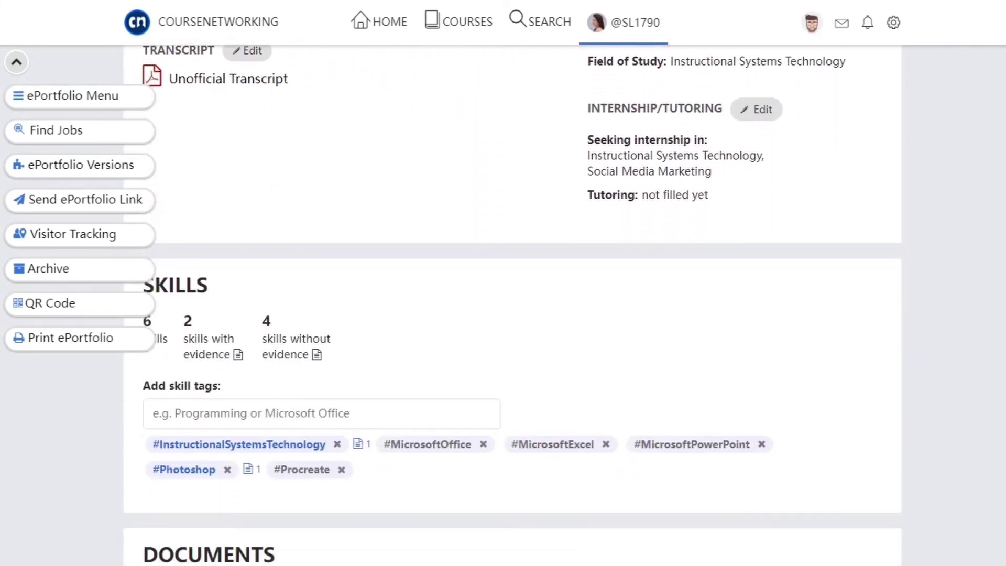
{"action": "scroll", "coordinate": [512, 304], "scroll_direction": "down", "scroll_amount": 9}
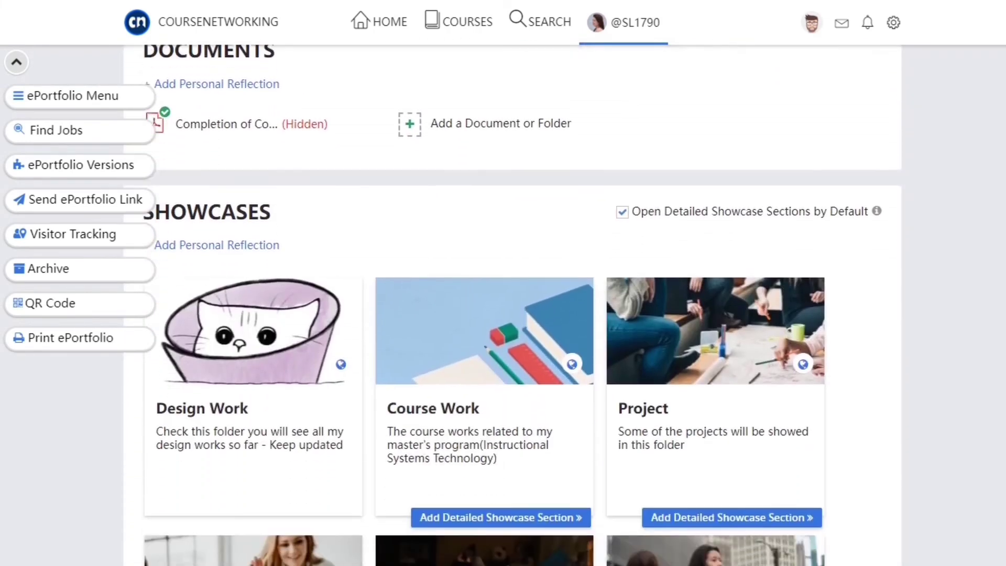
{"action": "scroll", "coordinate": [512, 304], "scroll_direction": "down", "scroll_amount": 20}
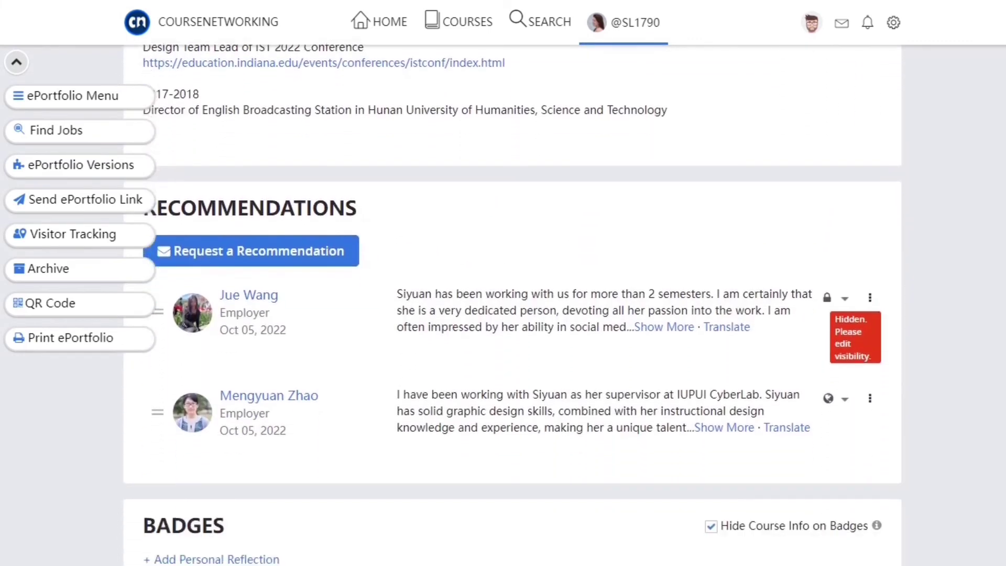
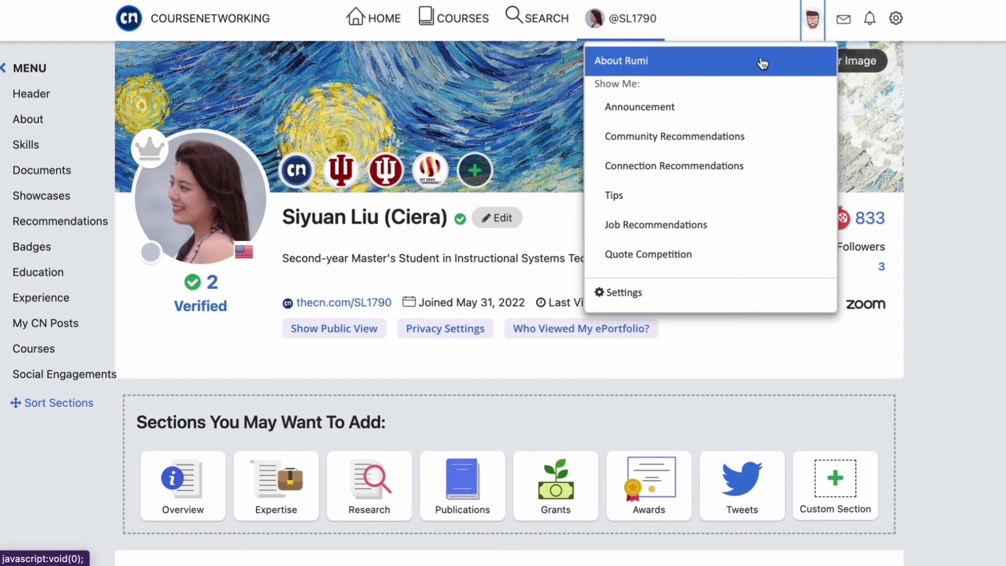
- Show Rumi's About Me introduction, then bring up the Rumi services menu
{"action": "left_click", "coordinate": [759, 68]}
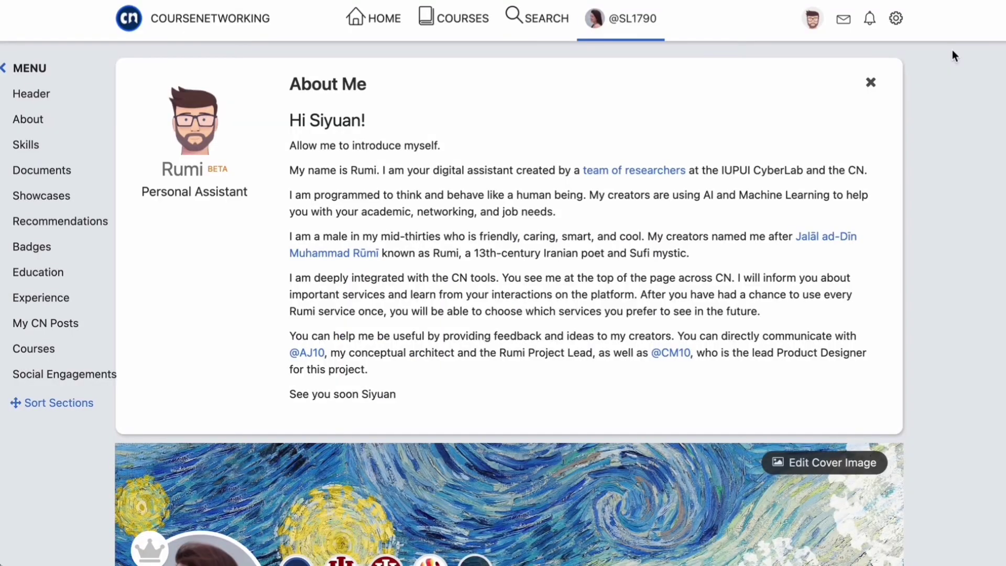
{"action": "left_click", "coordinate": [813, 24]}
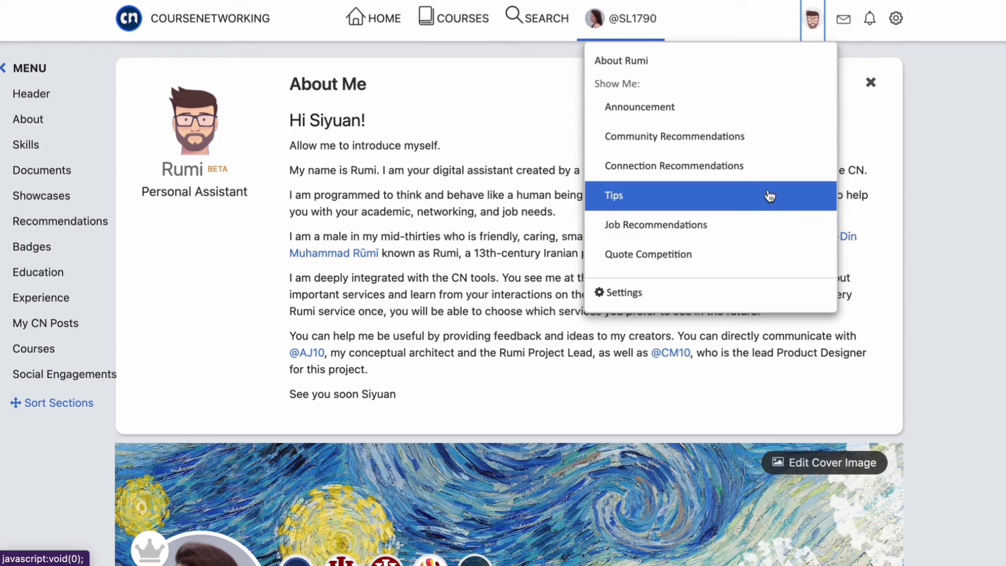
- View Rumi's empty Announcement panel, then switch to Tips showing the Bio Video suggestion
{"action": "left_click", "coordinate": [755, 106]}
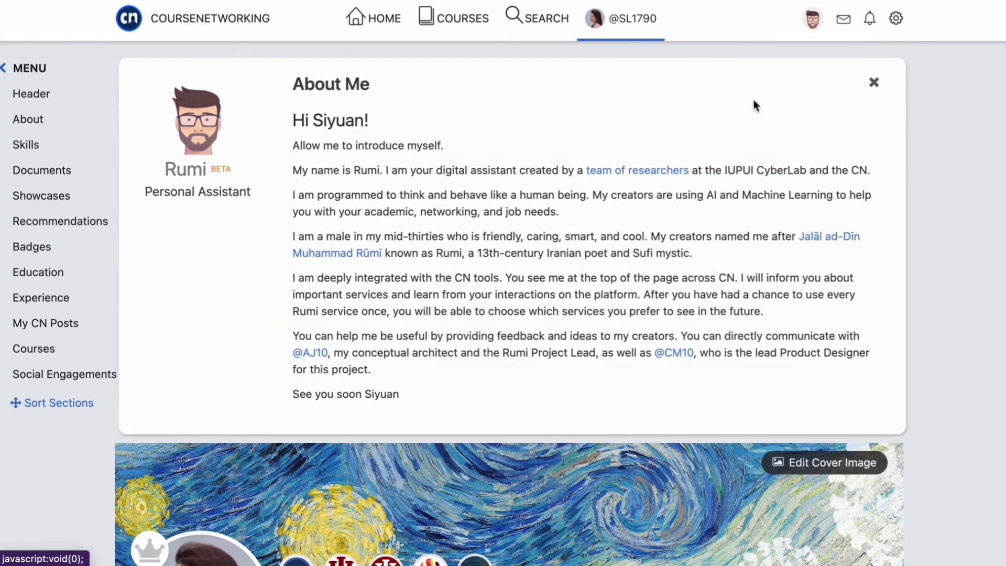
{"action": "left_click", "coordinate": [812, 18]}
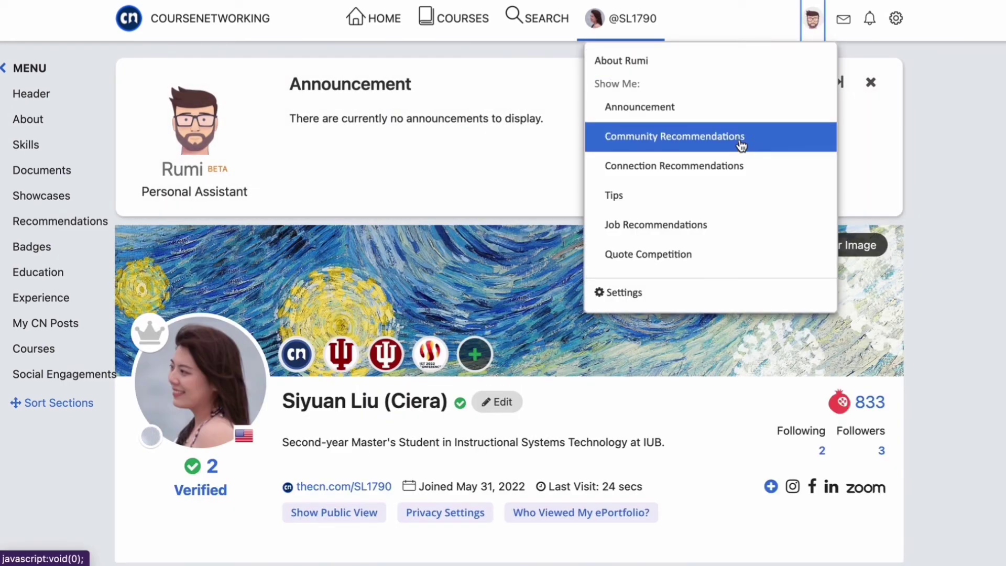
{"action": "left_click", "coordinate": [736, 209]}
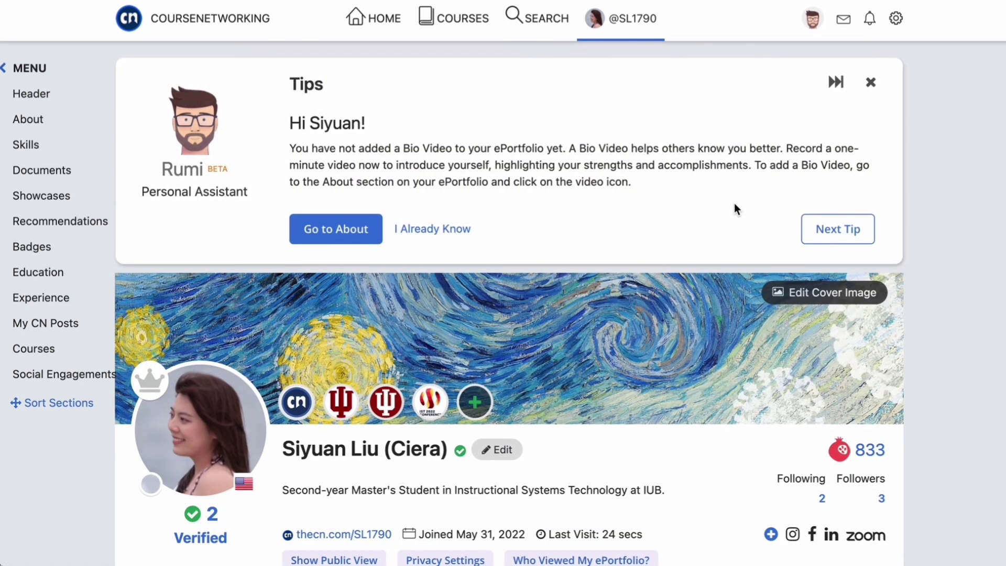
- Mark the bio-video tip as known, advance a tip, and show Job Recommendations
{"action": "left_click", "coordinate": [454, 233]}
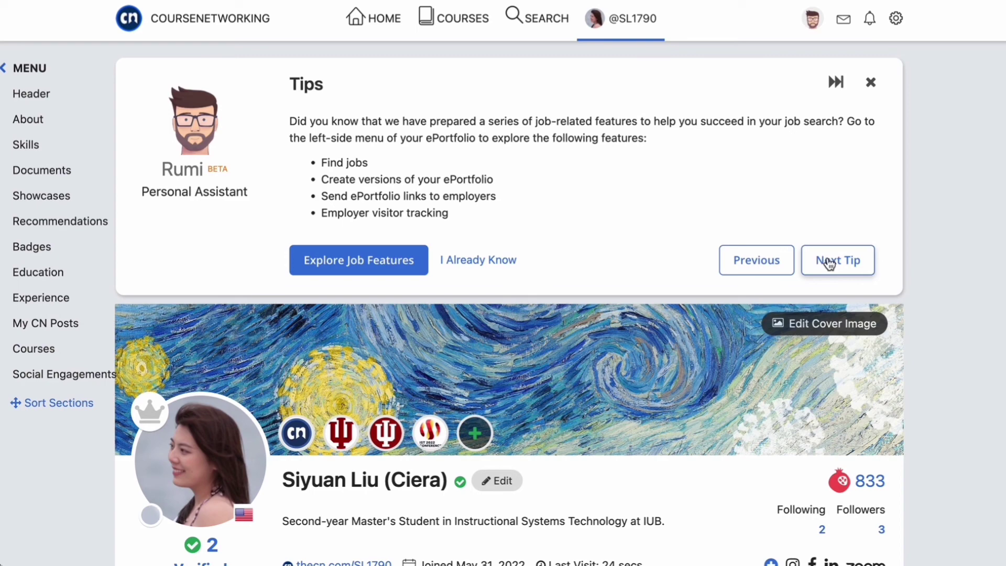
{"action": "left_click", "coordinate": [829, 263]}
{"action": "left_click", "coordinate": [813, 18]}
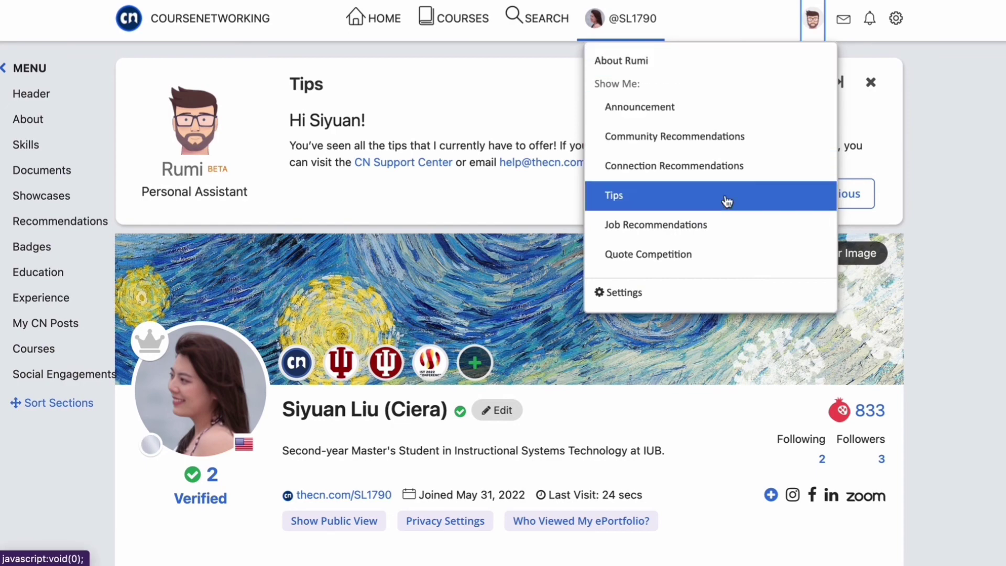
{"action": "left_click", "coordinate": [717, 227]}
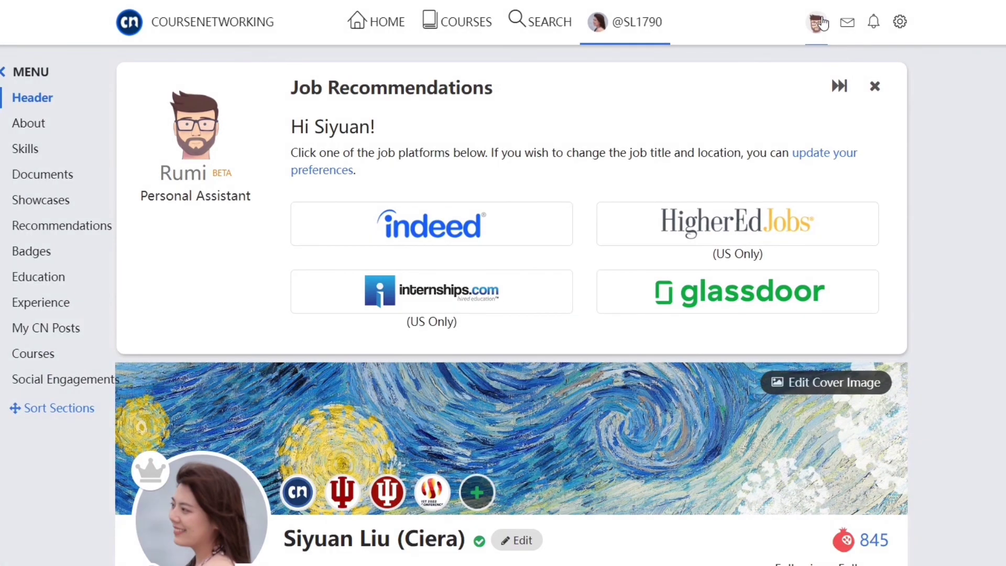
{"action": "left_click", "coordinate": [818, 20]}
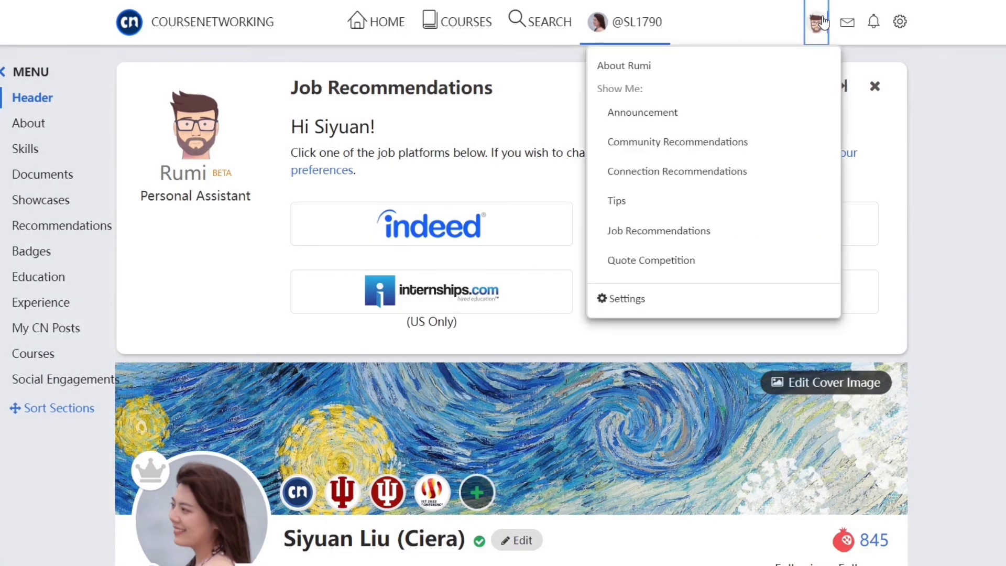
- Show Community Recommendations and page forward three times to Hunting, Healthpromotion and VirtualReality
{"action": "left_click", "coordinate": [762, 150]}
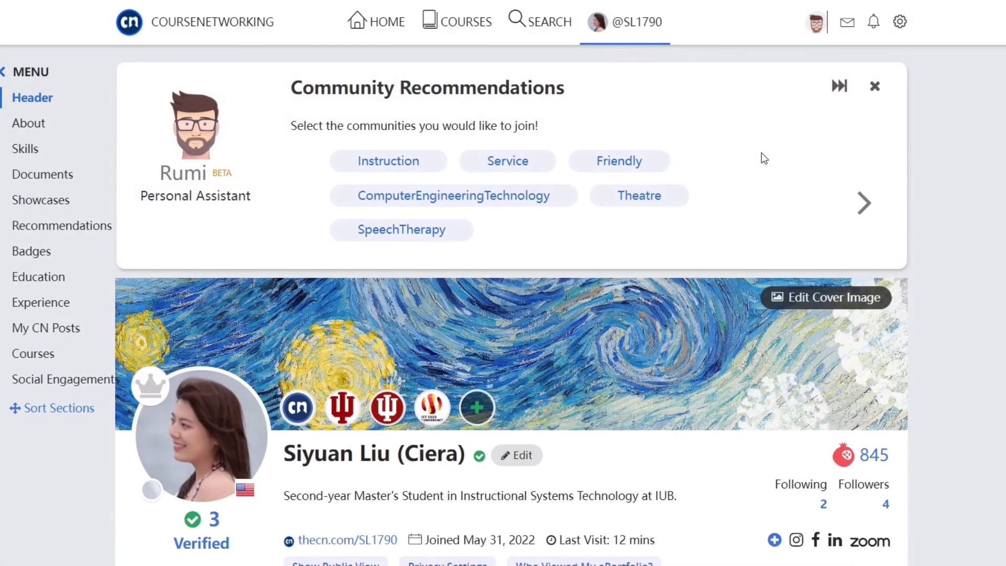
{"action": "left_click", "coordinate": [863, 205]}
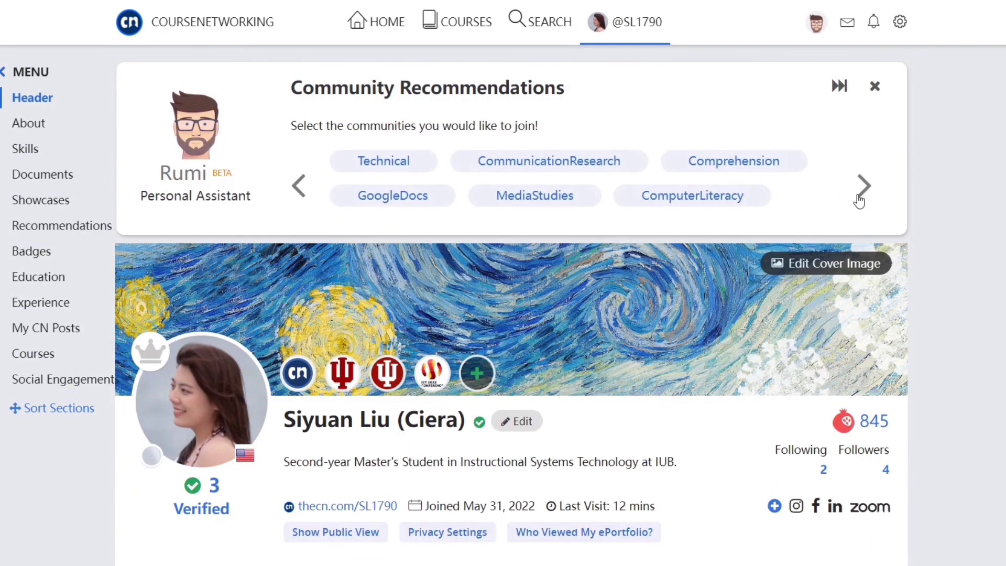
{"action": "left_click", "coordinate": [858, 198]}
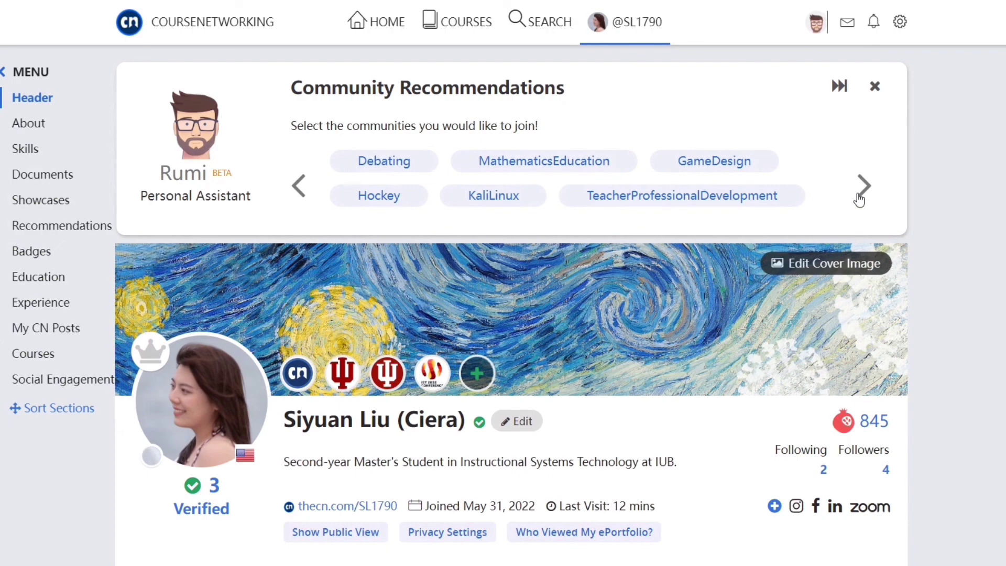
{"action": "left_click", "coordinate": [858, 198]}
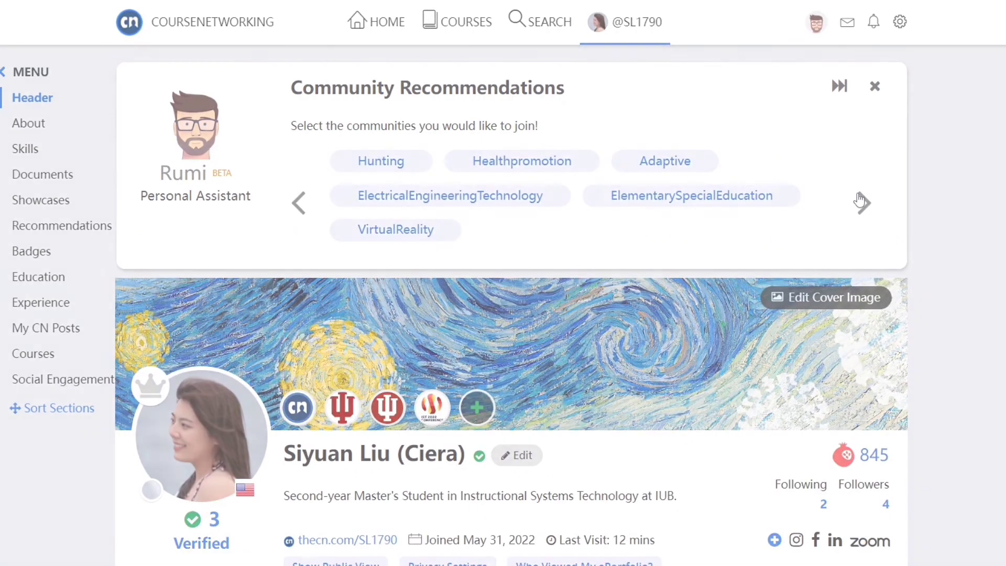